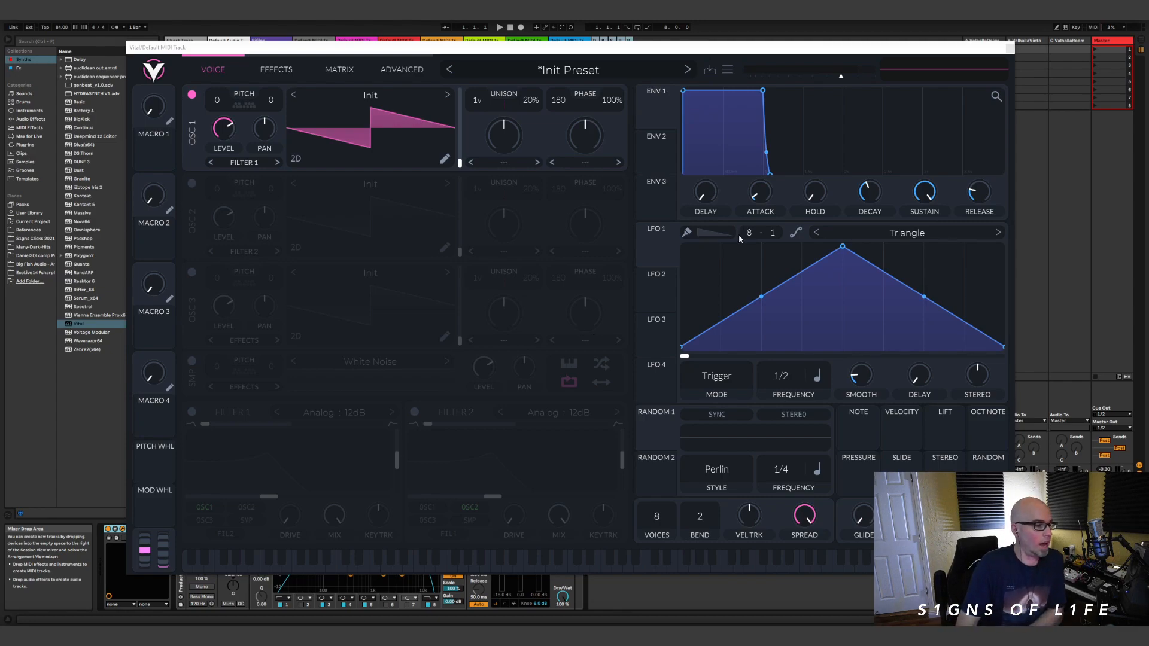
# Step: Paint an irregular rhythmic pattern of falling ramps across LFO 1 using a 16-step grid
pyautogui.click(686, 233)
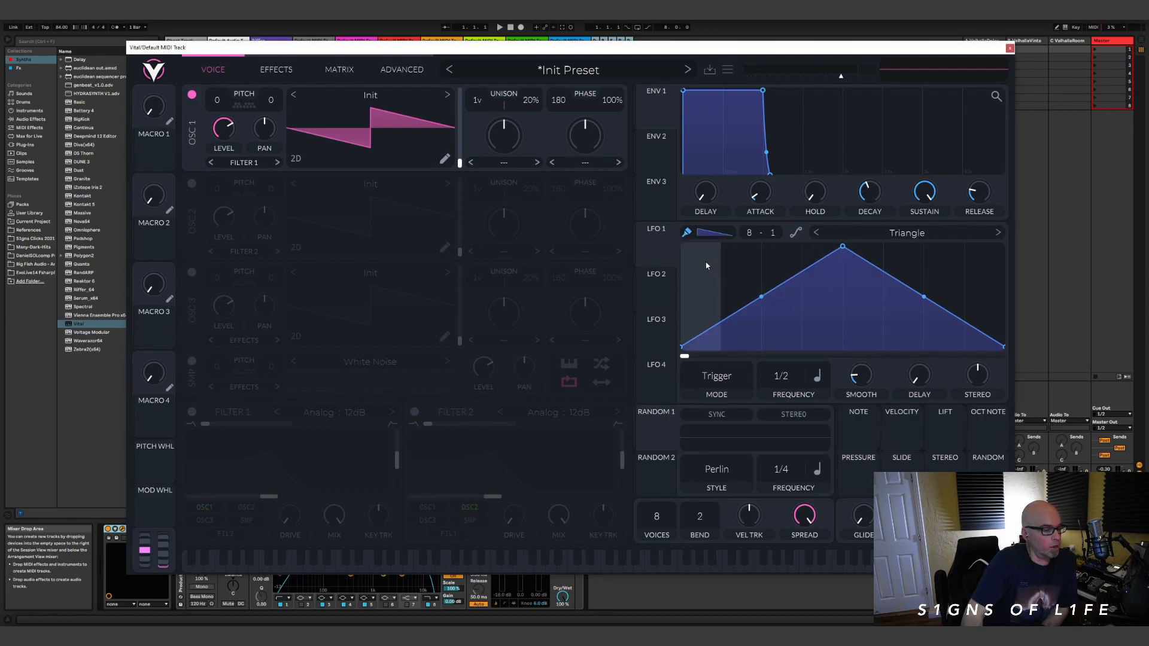
pyautogui.moveTo(714, 280)
pyautogui.mouseDown()
pyautogui.moveTo(713, 294)
pyautogui.moveTo(786, 251)
pyautogui.moveTo(969, 281)
pyautogui.moveTo(718, 299)
pyautogui.moveTo(900, 346)
pyautogui.moveTo(688, 287)
pyautogui.moveTo(773, 271)
pyautogui.moveTo(861, 290)
pyautogui.mouseUp()
pyautogui.click(714, 232)
pyautogui.click(746, 282)
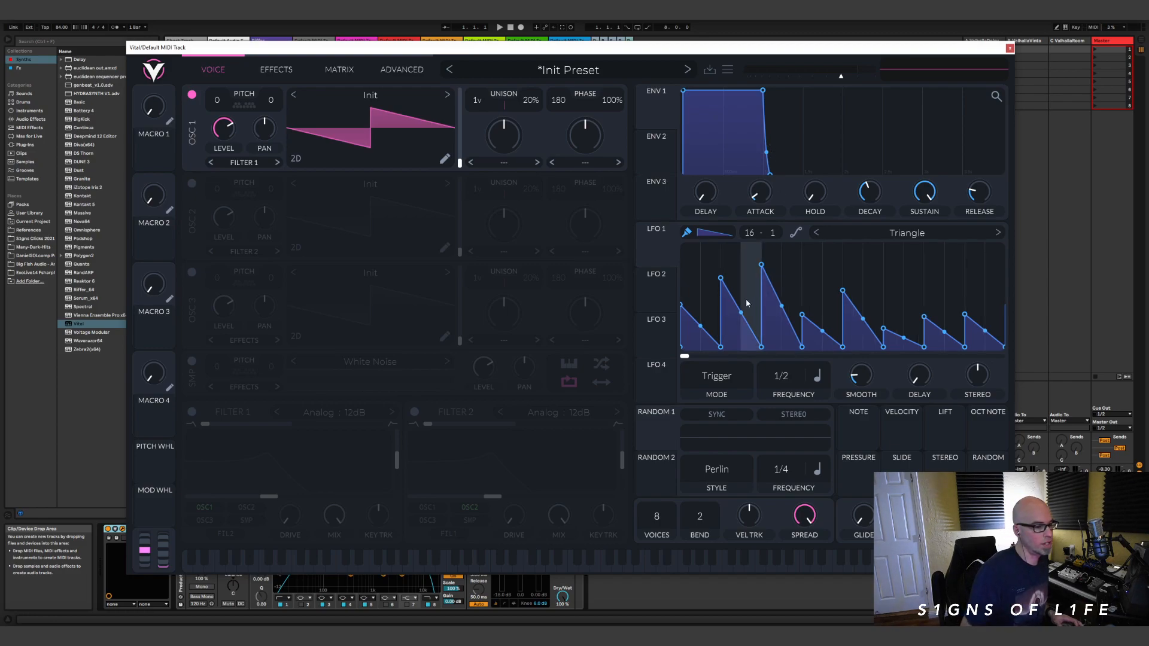
pyautogui.moveTo(690, 284)
pyautogui.mouseDown()
pyautogui.moveTo(754, 345)
pyautogui.moveTo(801, 320)
pyautogui.moveTo(826, 346)
pyautogui.mouseUp()
pyautogui.moveTo(724, 345); pyautogui.dragTo(1008, 300)
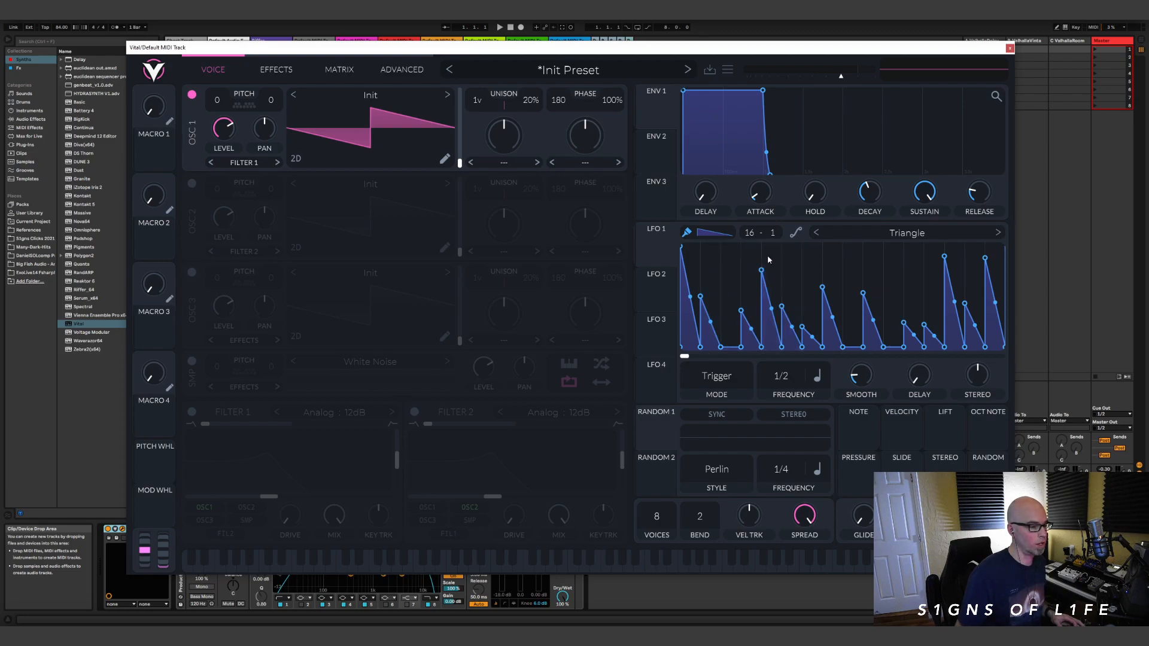
pyautogui.click(739, 311)
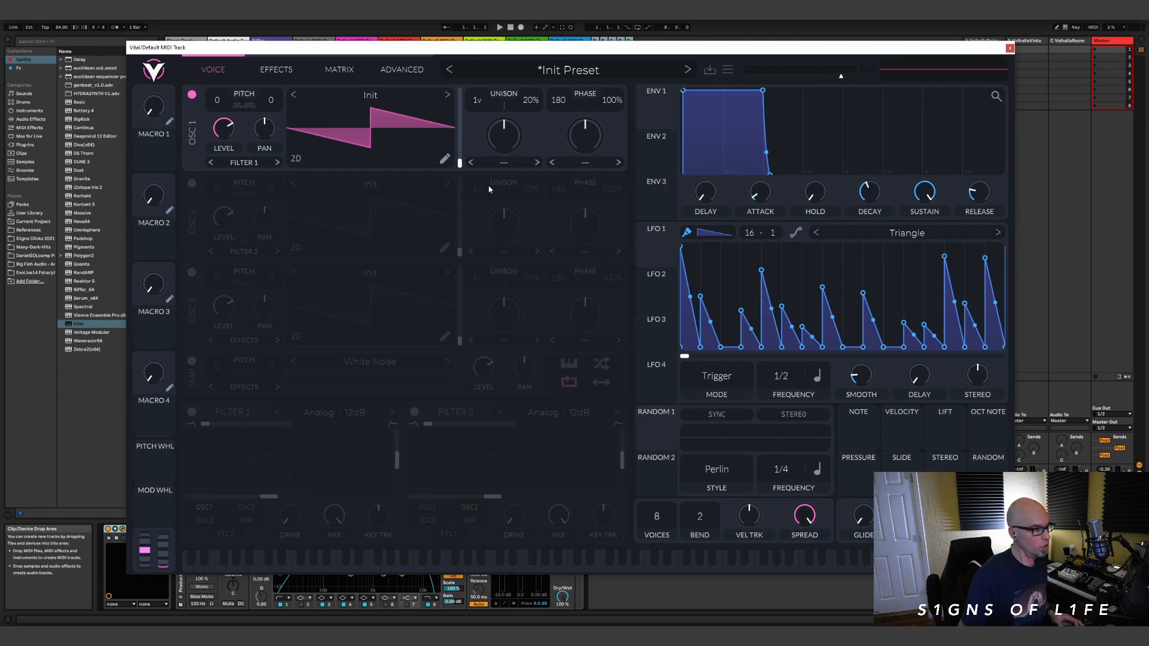
# Step: Modulate oscillator 1's level with LFO 1 and set the LFO's frequency to 2/1
pyautogui.moveTo(656, 250); pyautogui.dragTo(227, 131)
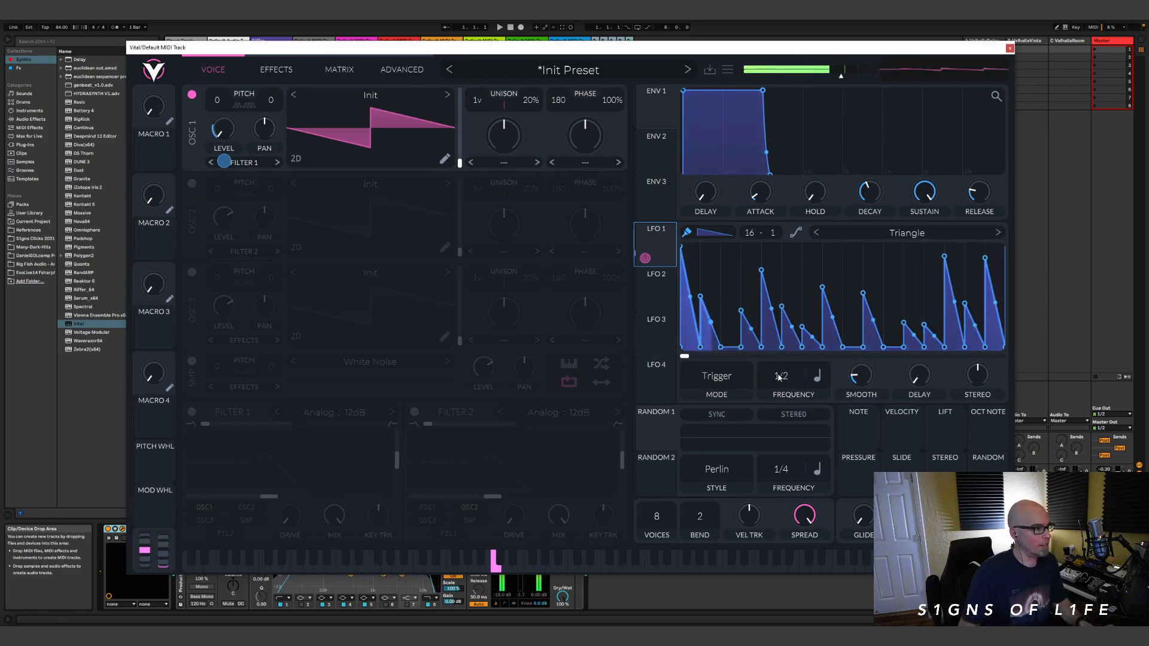
pyautogui.moveTo(786, 380); pyautogui.dragTo(783, 407)
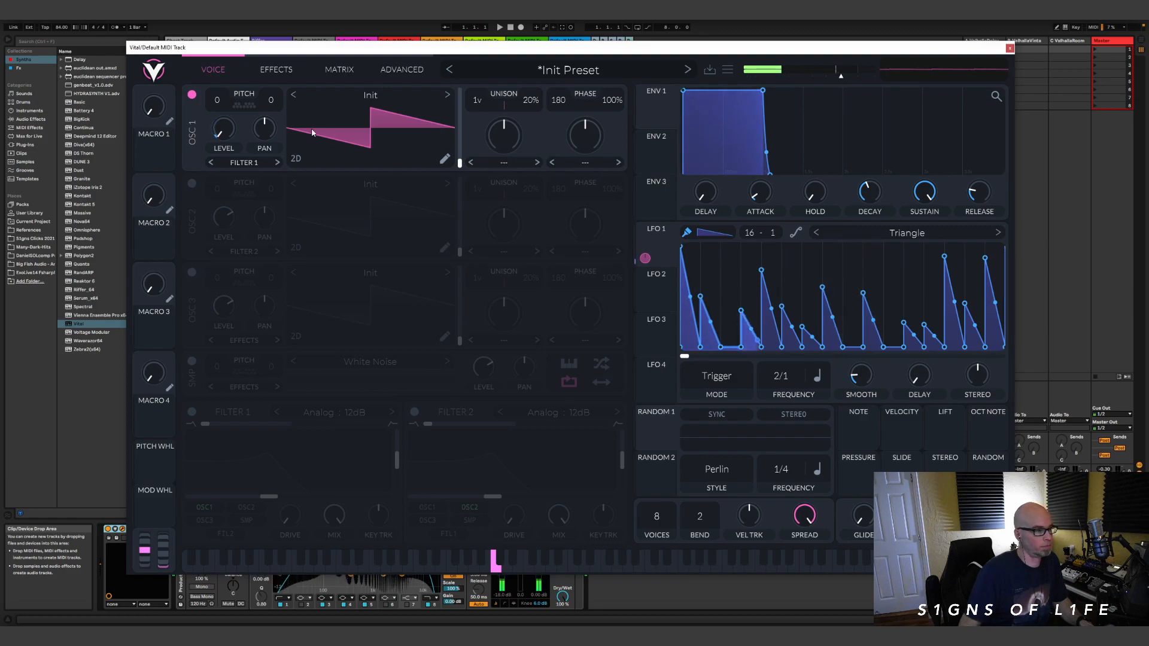
pyautogui.click(61, 27)
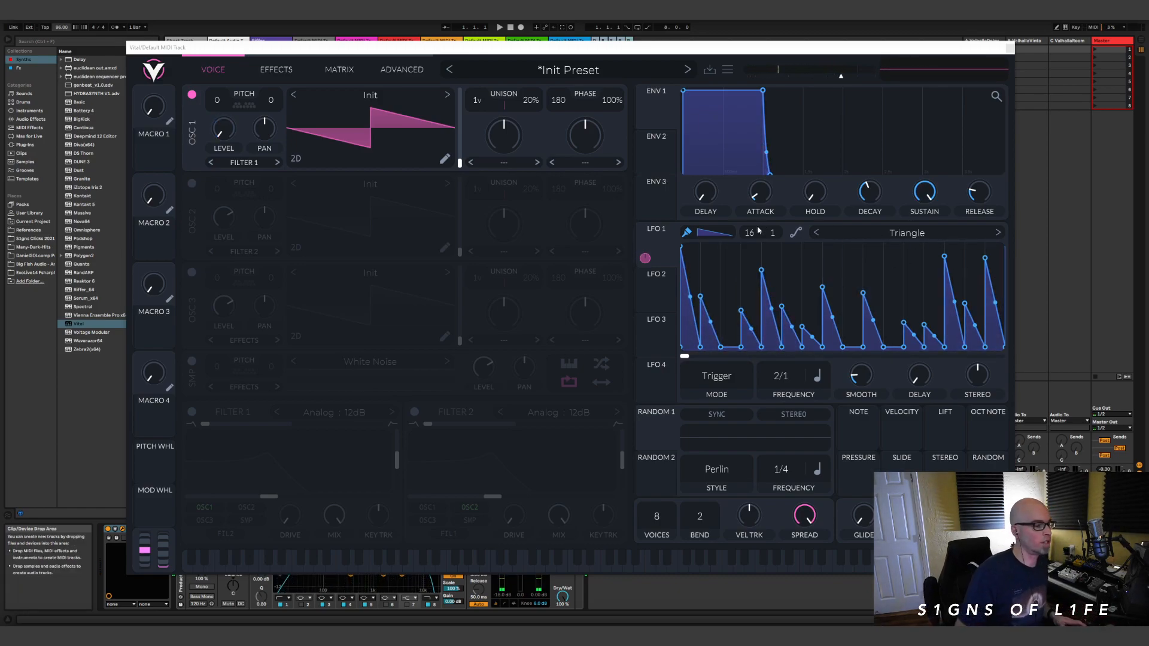
# Step: Leave paint mode and bend all LFO 1 ramps into steeper exponential decays
pyautogui.click(688, 238)
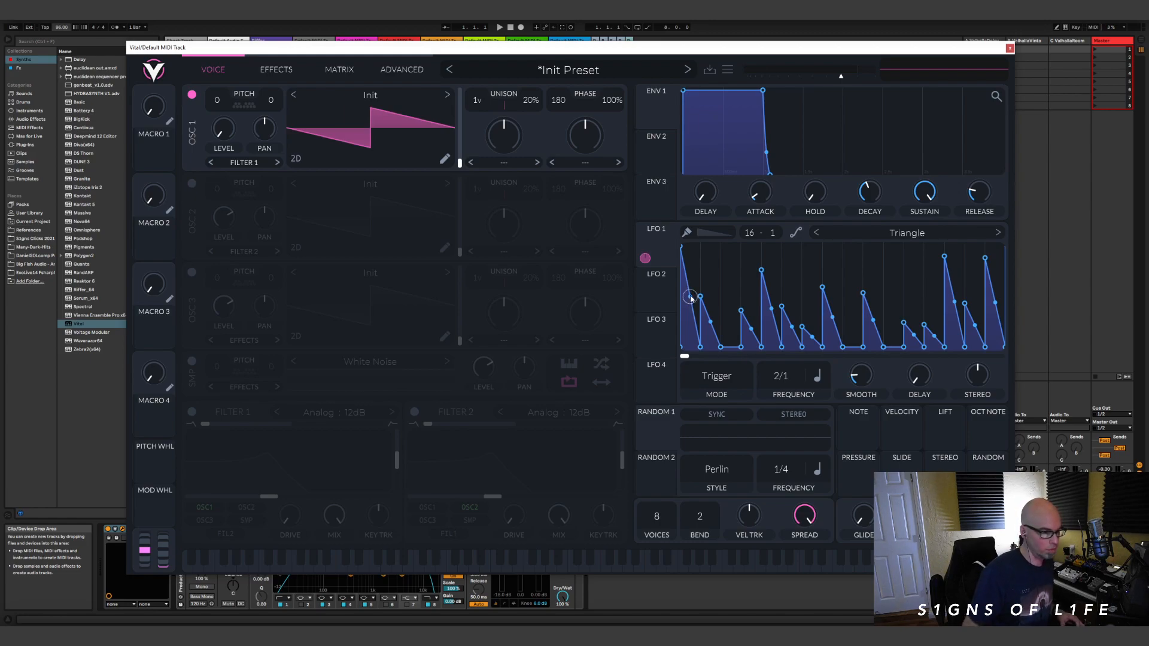
pyautogui.moveTo(691, 300); pyautogui.dragTo(680, 327)
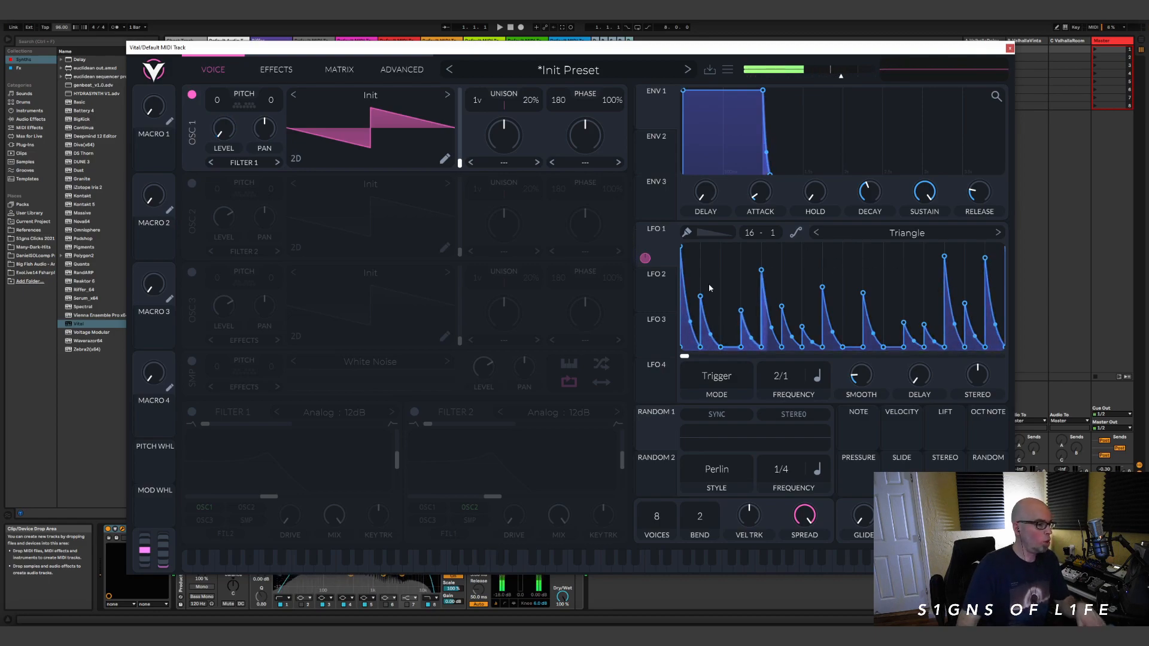
# Step: Load the wavetable S1gns Anomaly 36 from the User folder into oscillator 1
pyautogui.click(370, 97)
pyautogui.click(496, 208)
pyautogui.scroll(-3, 747, 240)
pyautogui.scroll(-8, 747, 263)
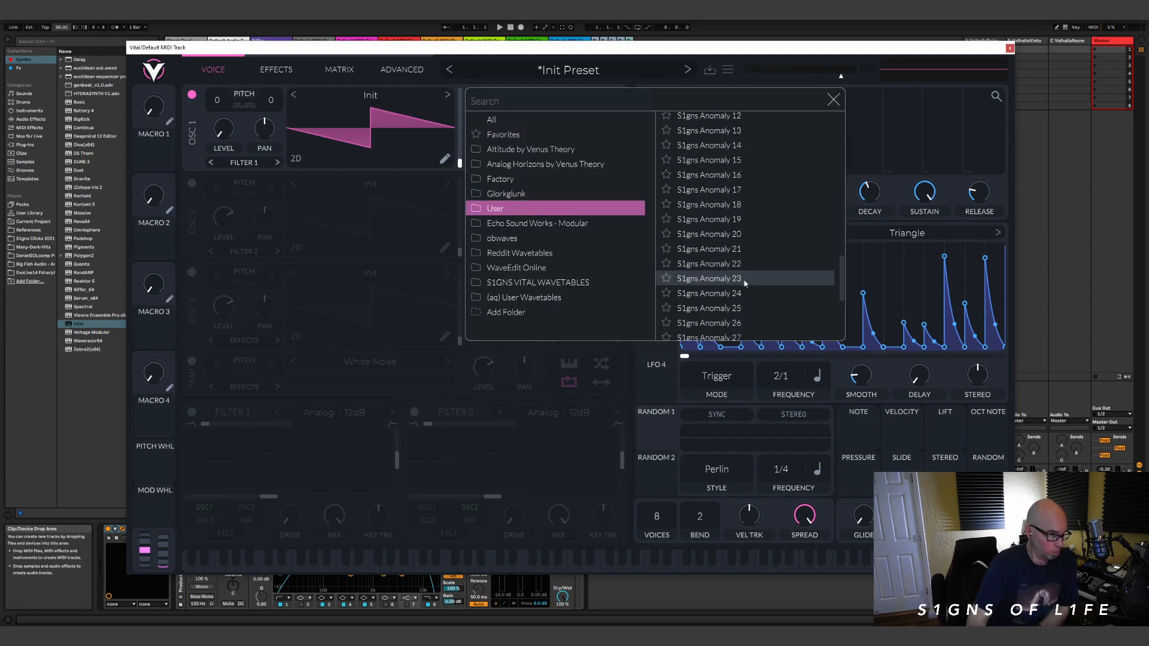
pyautogui.click(747, 303)
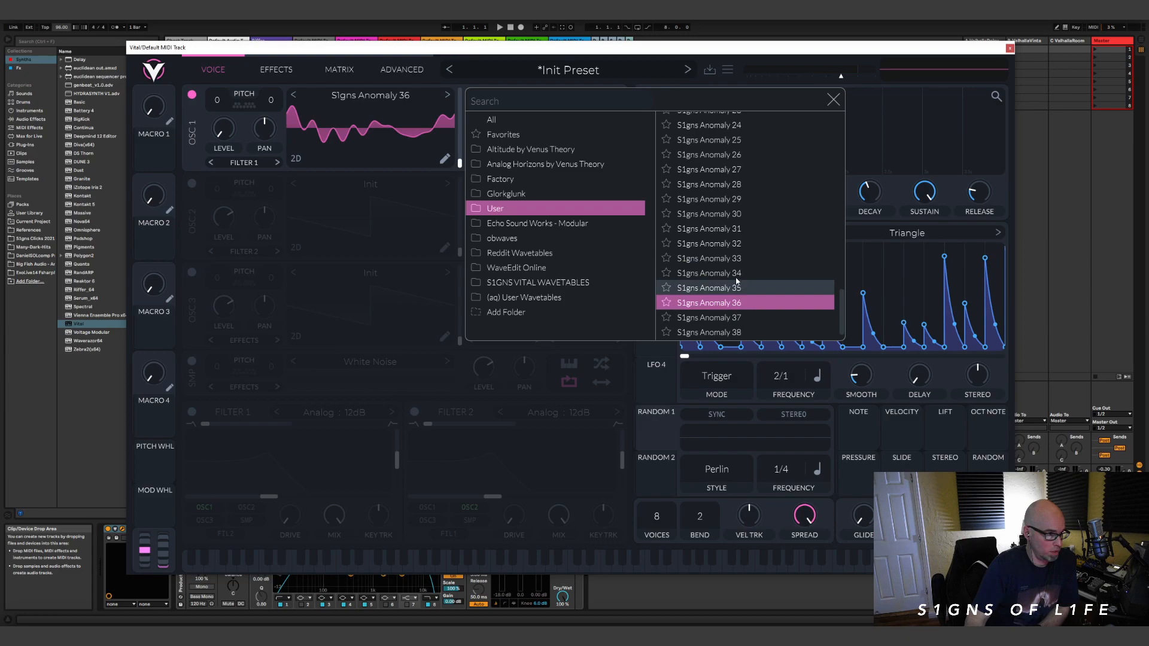
pyautogui.click(837, 101)
# Step: Raise oscillator 1's wavetable frame position and set its spectral morph type to Harm Stretch
pyautogui.moveTo(459, 152)
pyautogui.mouseDown()
pyautogui.moveTo(460, 107)
pyautogui.moveTo(460, 150)
pyautogui.mouseUp()
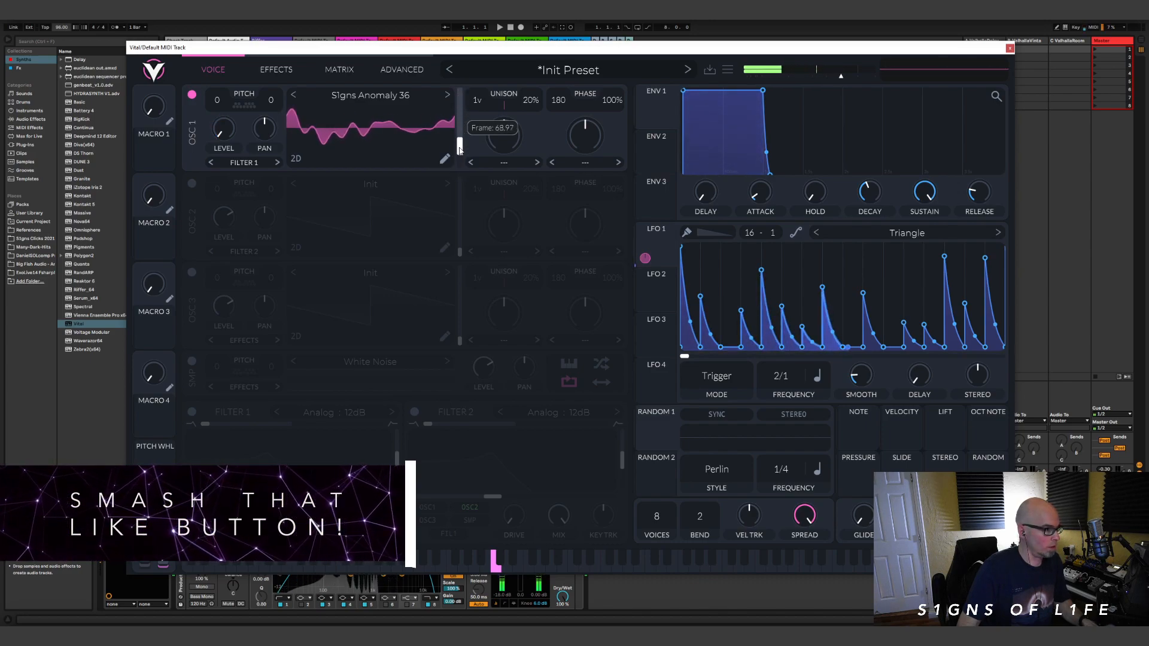
pyautogui.click(504, 162)
pyautogui.click(520, 236)
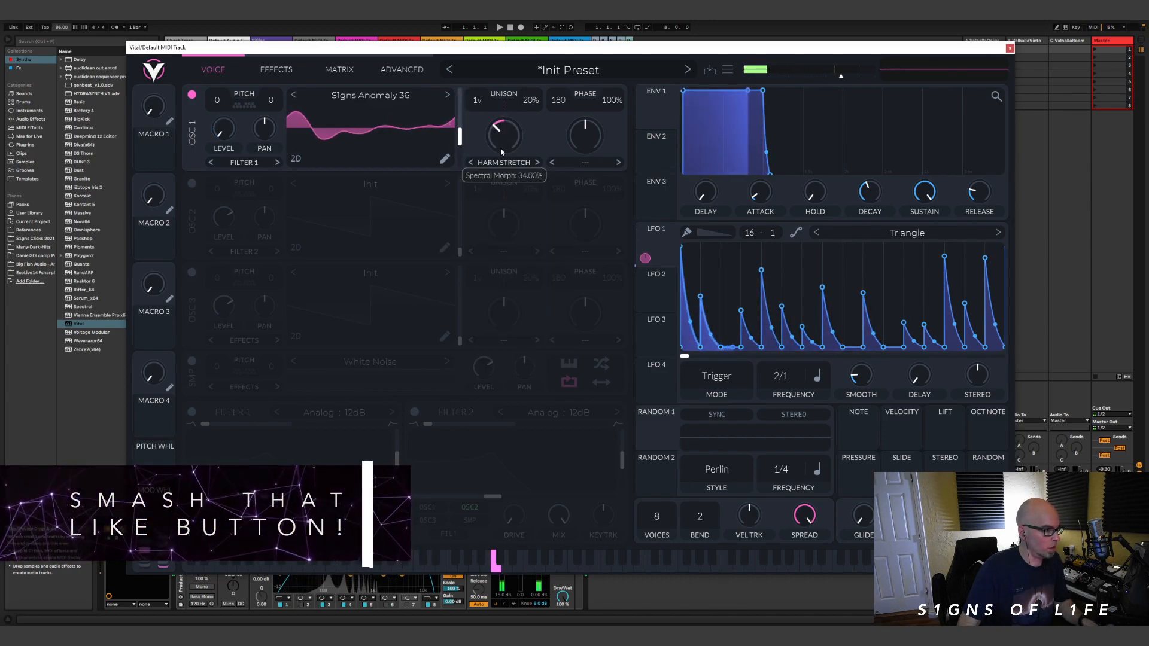
# Step: Set oscillator 1's phase distortion to Squeeze and adjust the distortion and spectral morph amounts
pyautogui.click(563, 162)
pyautogui.click(593, 269)
pyautogui.moveTo(592, 142); pyautogui.dragTo(592, 90)
pyautogui.moveTo(503, 142)
pyautogui.mouseDown()
pyautogui.moveTo(503, 159)
pyautogui.moveTo(505, 146)
pyautogui.mouseUp()
pyautogui.moveTo(581, 145)
pyautogui.mouseDown()
pyautogui.moveTo(571, 183)
pyautogui.moveTo(573, 152)
pyautogui.mouseUp()
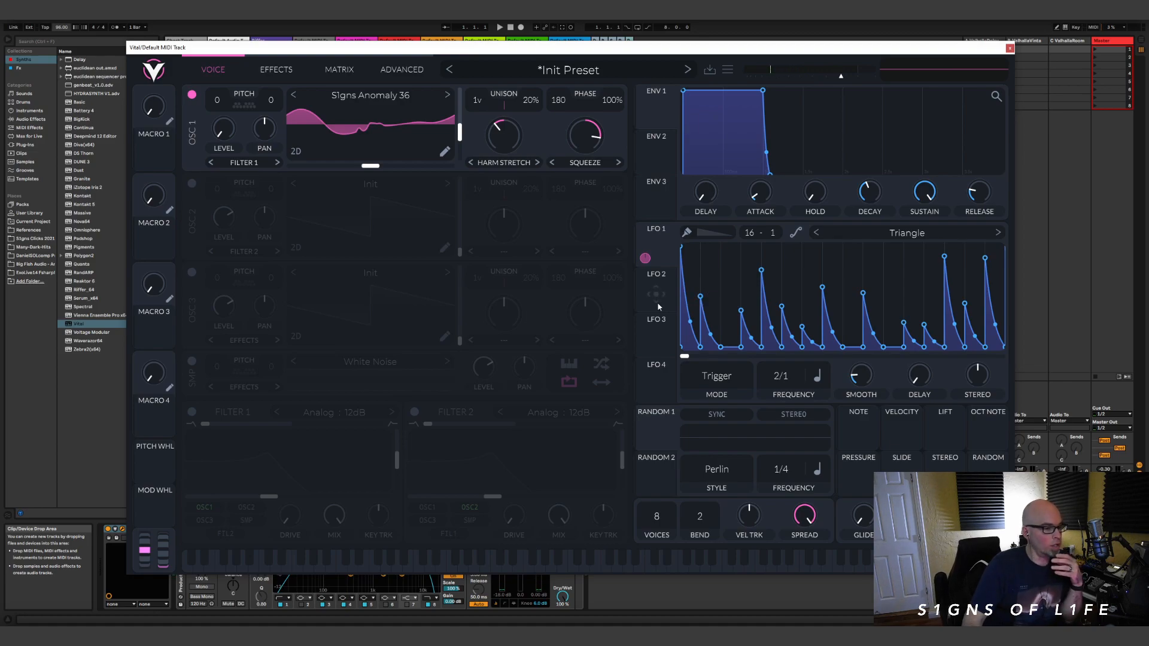
# Step: Enable oscillator 2 and paint an irregular pattern of falling ramps in LFO 2 on a 16-step grid
pyautogui.click(192, 184)
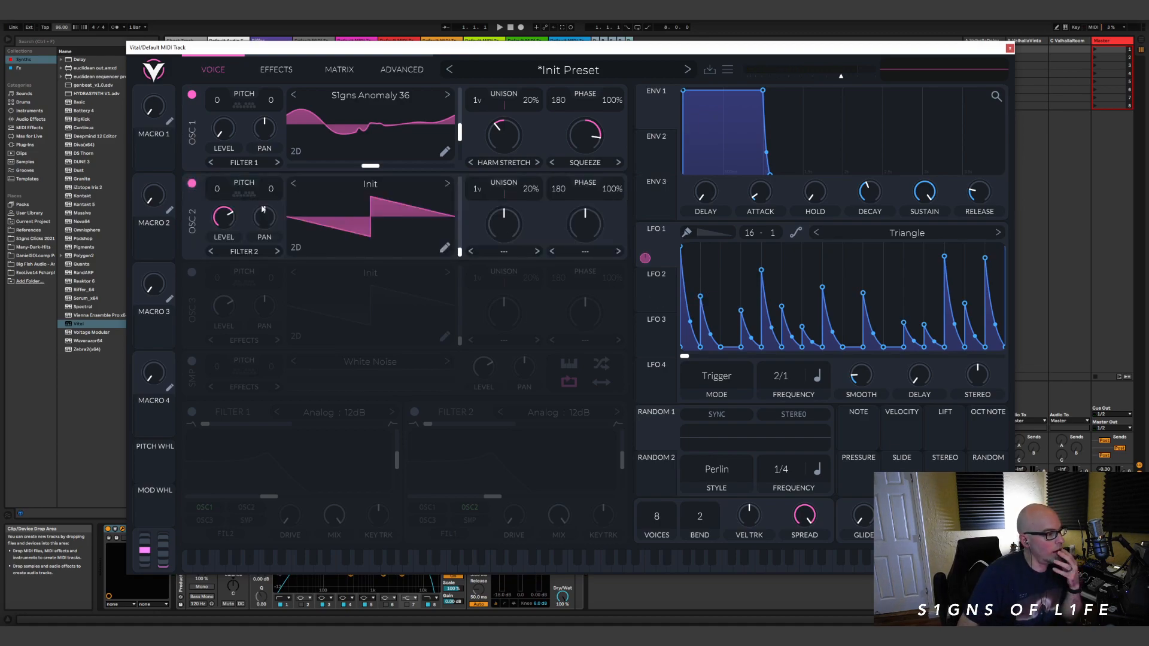
pyautogui.click(659, 290)
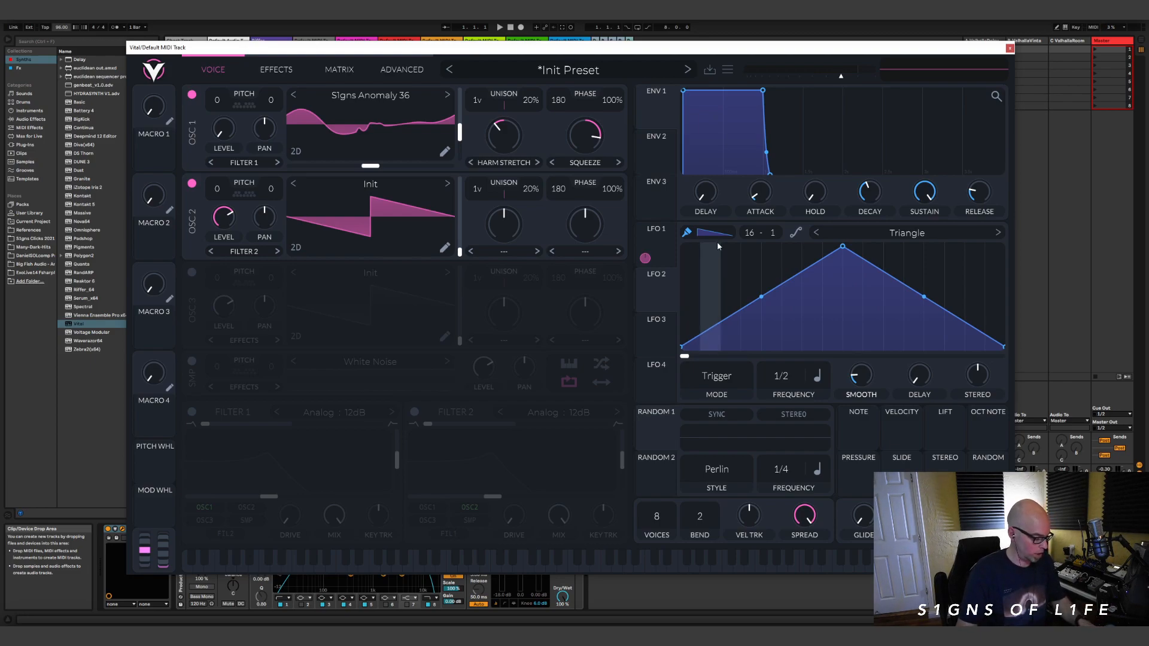
pyautogui.moveTo(695, 275)
pyautogui.mouseDown()
pyautogui.moveTo(694, 260)
pyautogui.moveTo(740, 351)
pyautogui.moveTo(838, 352)
pyautogui.mouseUp()
pyautogui.moveTo(757, 354)
pyautogui.mouseDown()
pyautogui.moveTo(871, 238)
pyautogui.moveTo(931, 287)
pyautogui.moveTo(975, 293)
pyautogui.moveTo(982, 254)
pyautogui.moveTo(937, 369)
pyautogui.mouseUp()
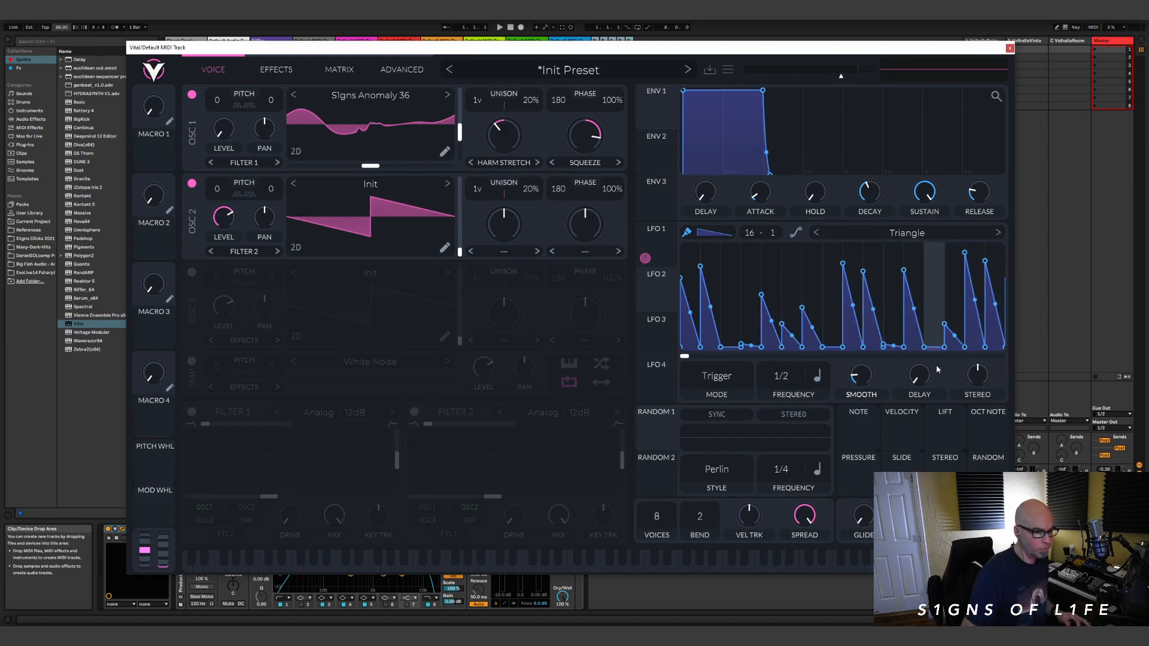
# Step: Refine LFO 2's pattern by lowering the small leftover steps to zero and raising steps 2, 13 and 16 to full height
pyautogui.moveTo(913, 330); pyautogui.dragTo(913, 372)
pyautogui.click(891, 346)
pyautogui.click(833, 345)
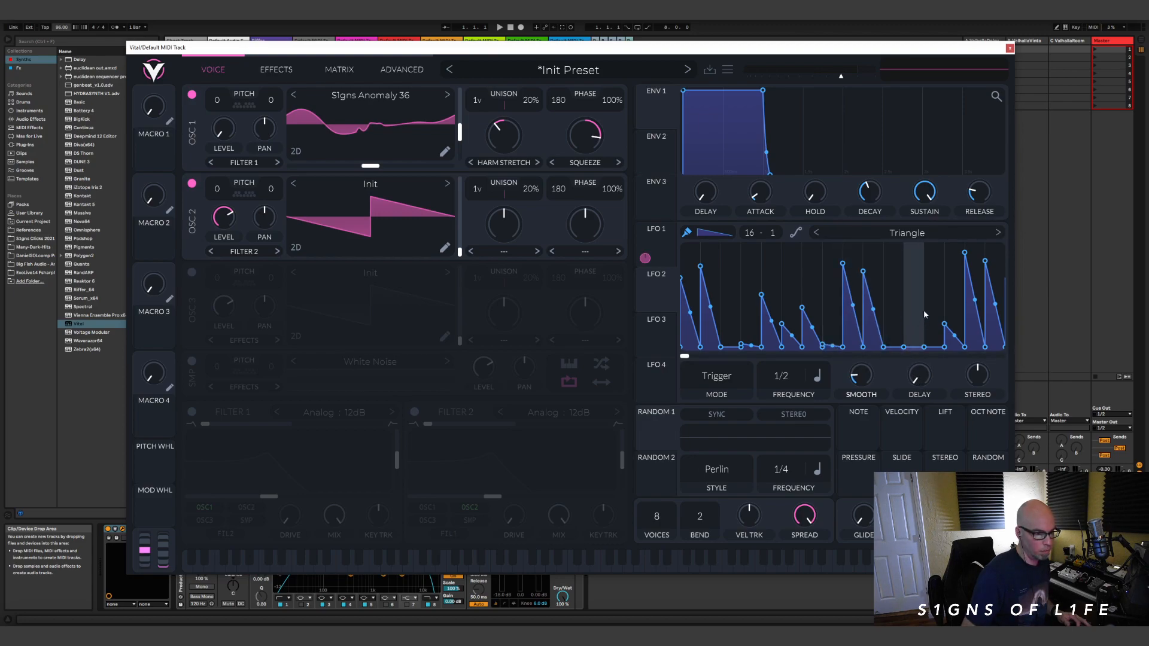
pyautogui.moveTo(923, 318); pyautogui.dragTo(923, 247)
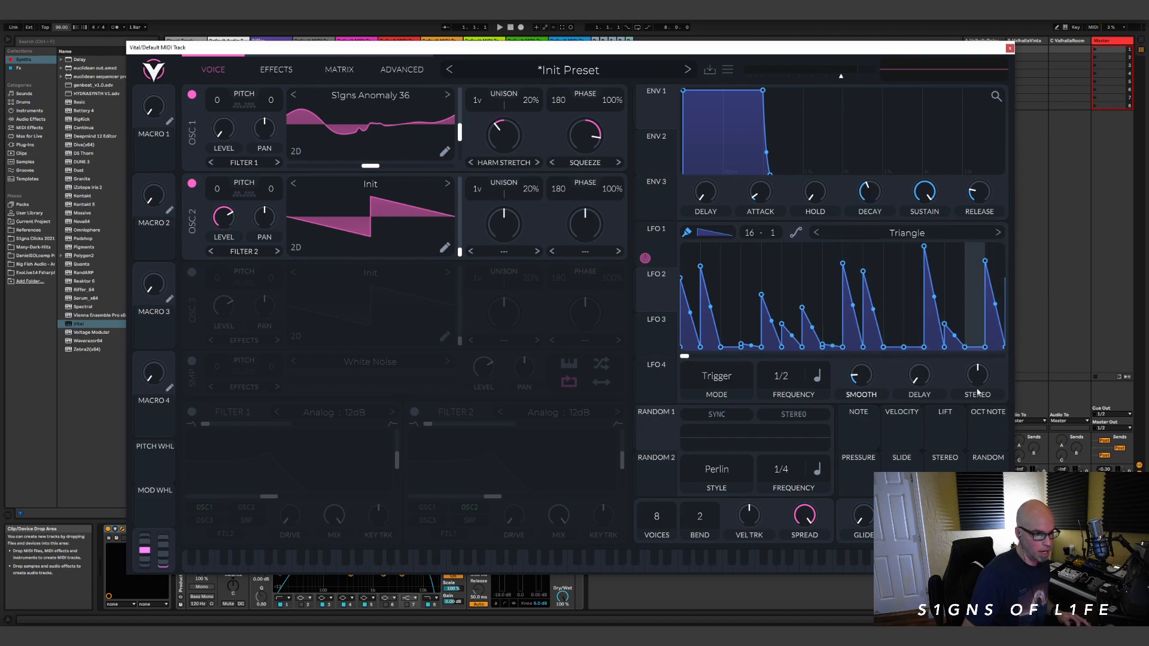
pyautogui.click(985, 246)
pyautogui.click(701, 245)
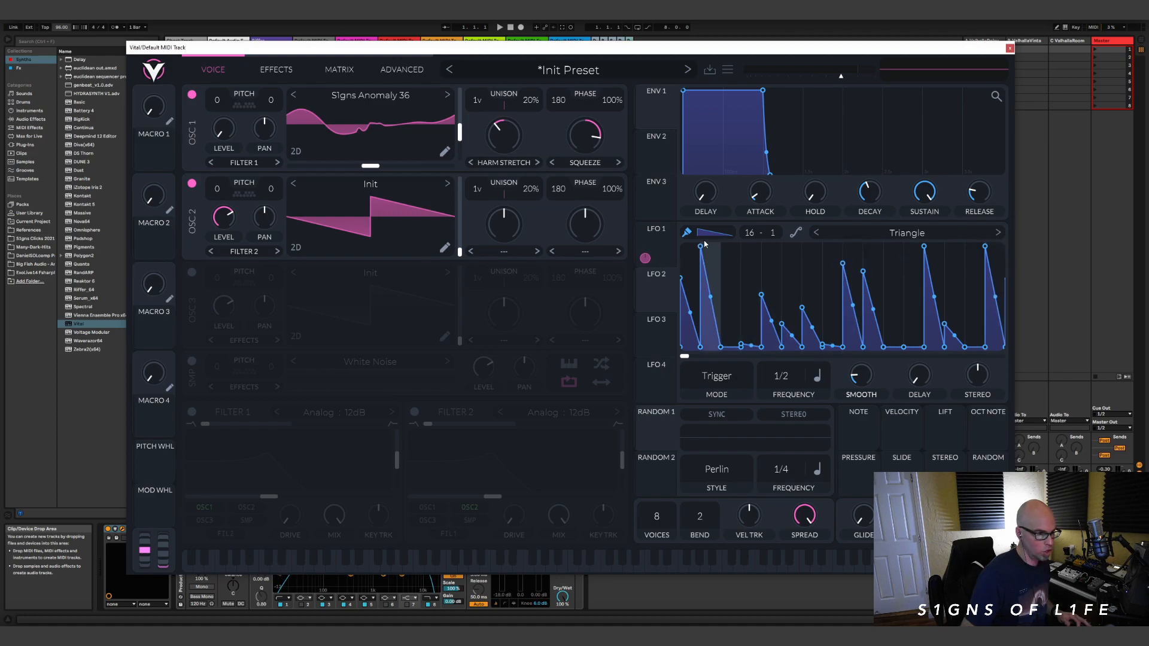
pyautogui.moveTo(746, 346); pyautogui.dragTo(744, 367)
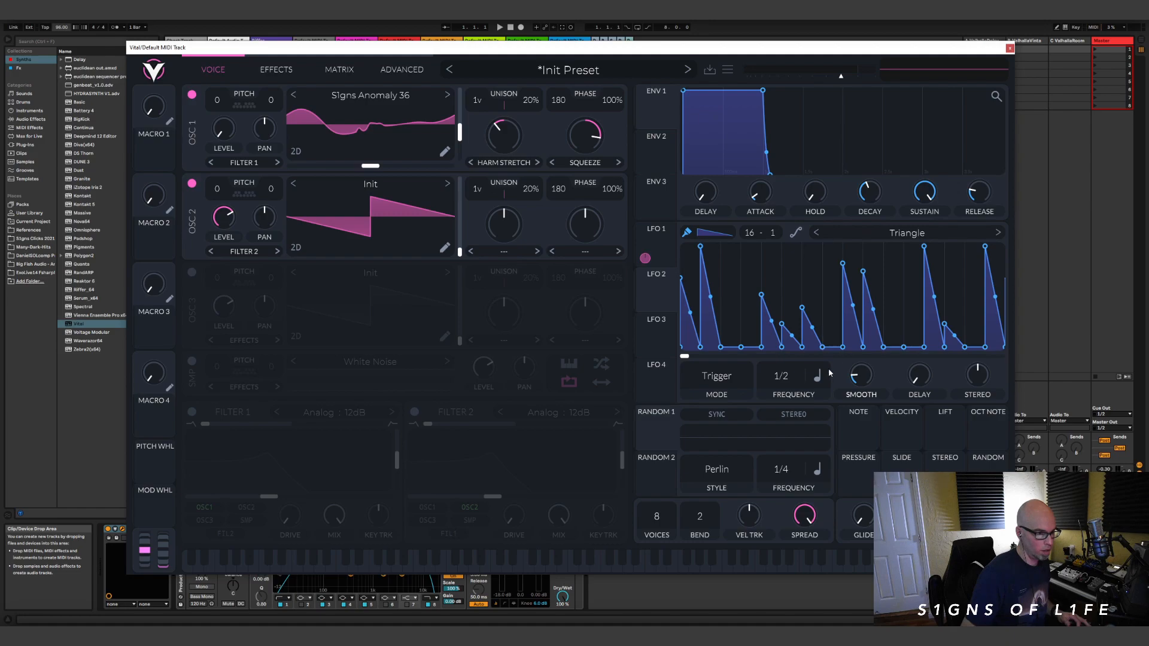
# Step: Modulate oscillator 2's level with LFO 2 at a 2/1 frequency and bend the LFO's ramps into steeper decays
pyautogui.moveTo(658, 293); pyautogui.dragTo(224, 218)
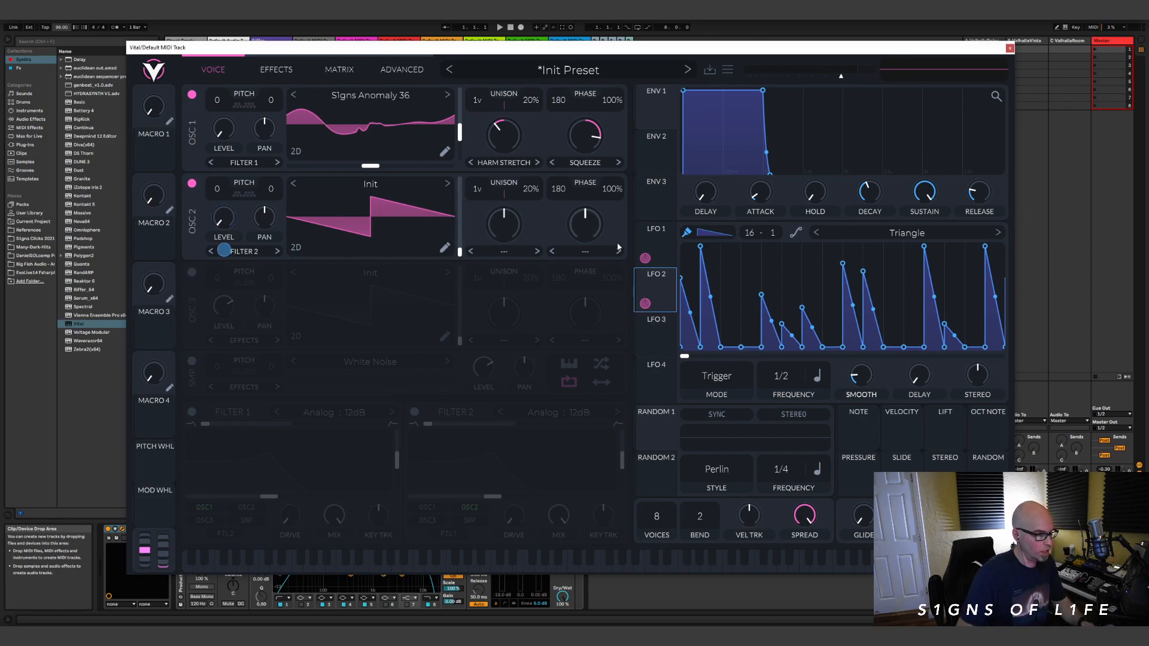
pyautogui.moveTo(782, 378); pyautogui.dragTo(785, 407)
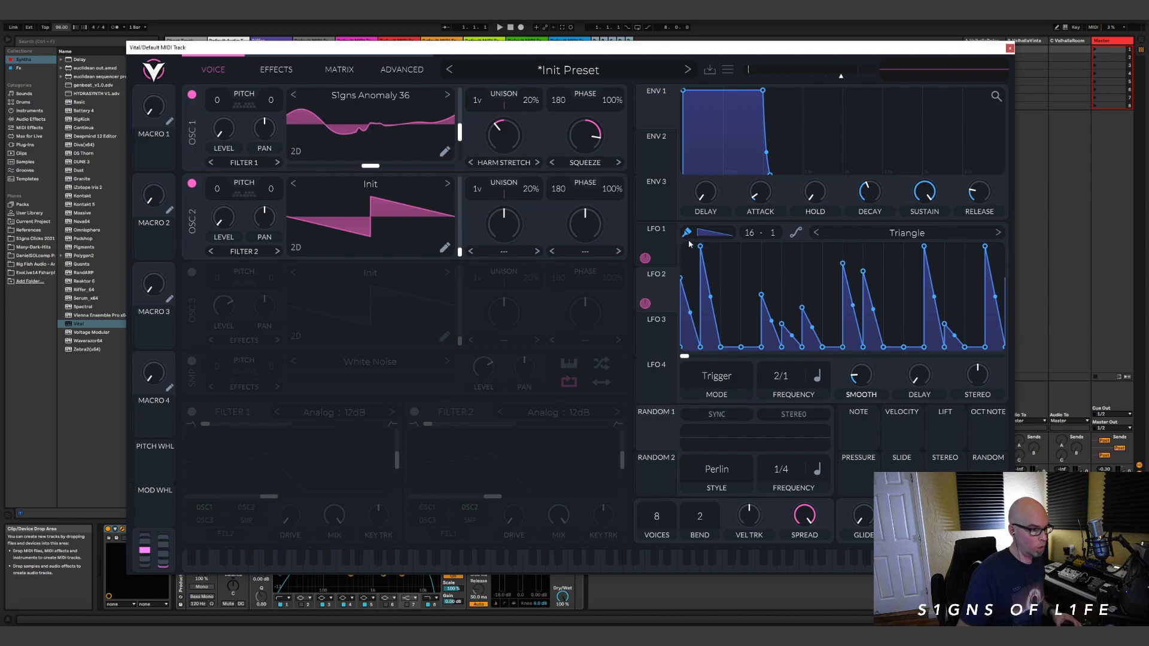
pyautogui.moveTo(691, 316); pyautogui.dragTo(682, 344)
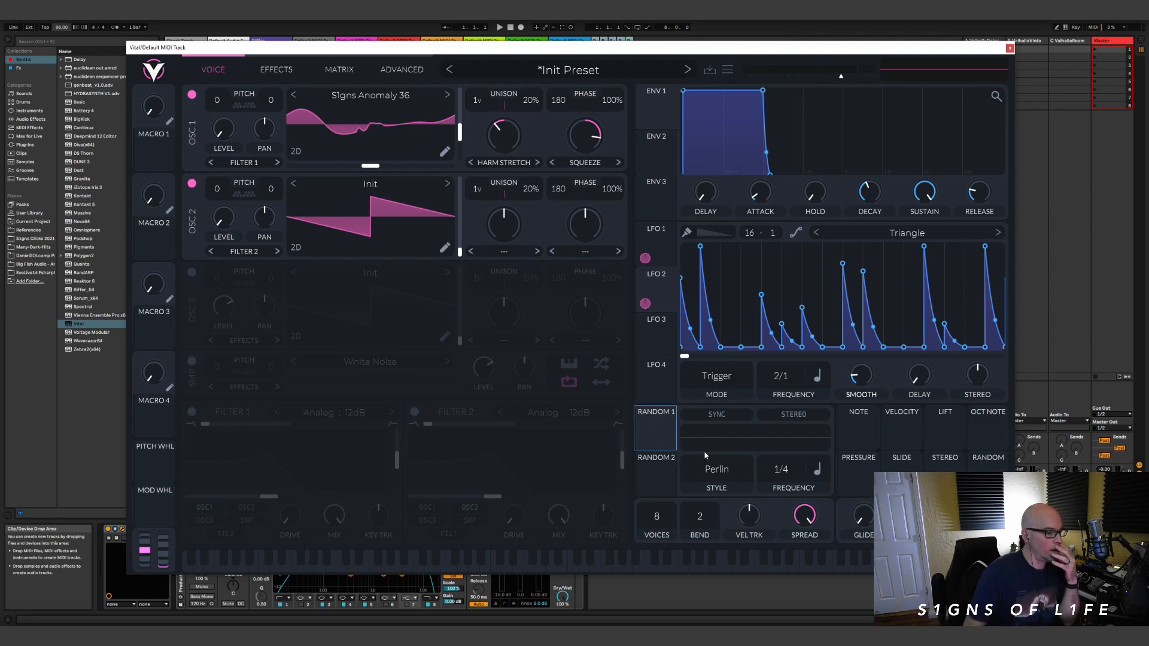
# Step: Set Random 1's style to Sample & Hold and assign it to oscillator 1's pitch transpose
pyautogui.click(745, 518)
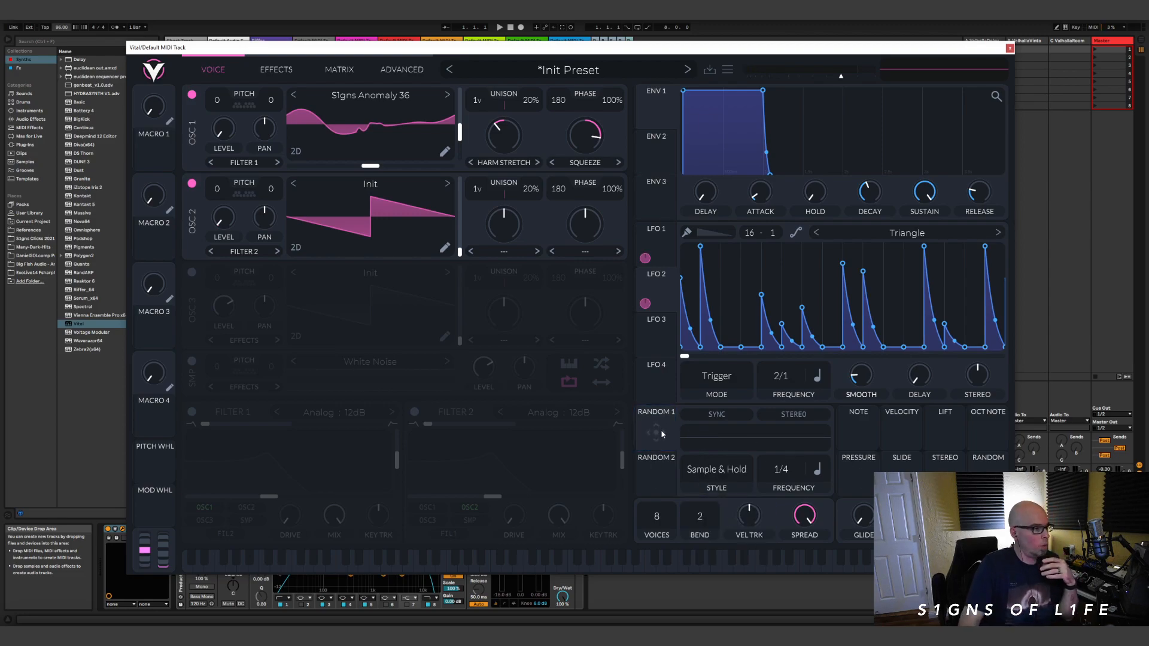
pyautogui.moveTo(658, 439); pyautogui.dragTo(218, 123)
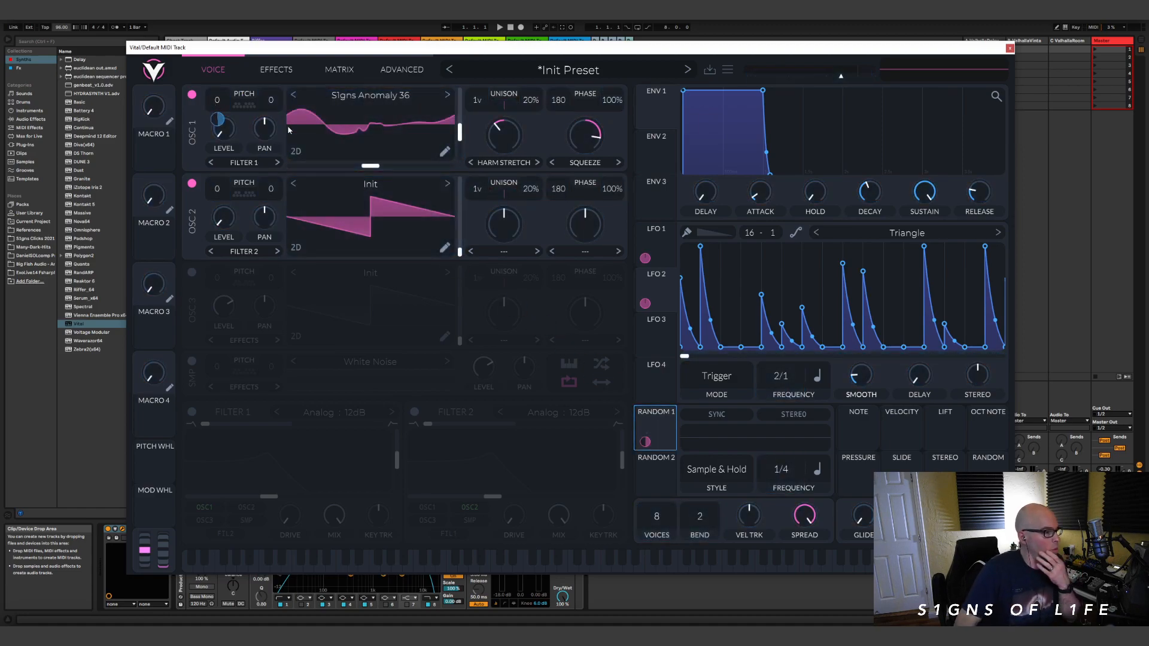
# Step: Disable oscillator 2 and set the amount of Random 1's modulation on oscillator 1's pitch to 12
pyautogui.click(192, 184)
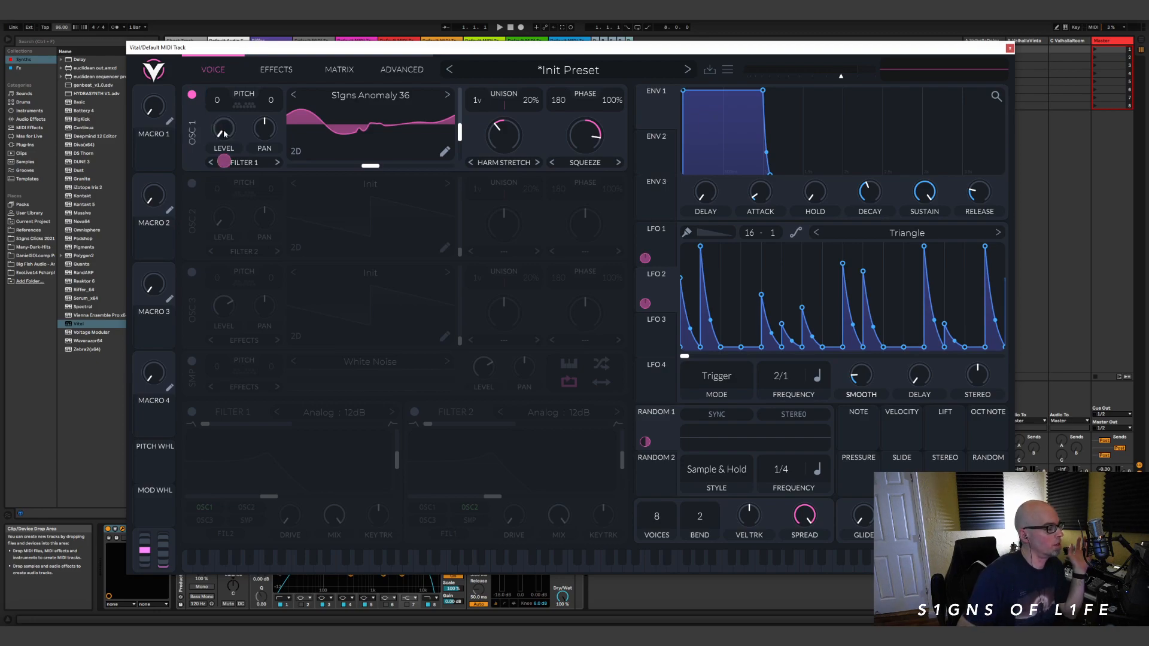
pyautogui.rightClick(218, 121)
pyautogui.click(242, 220)
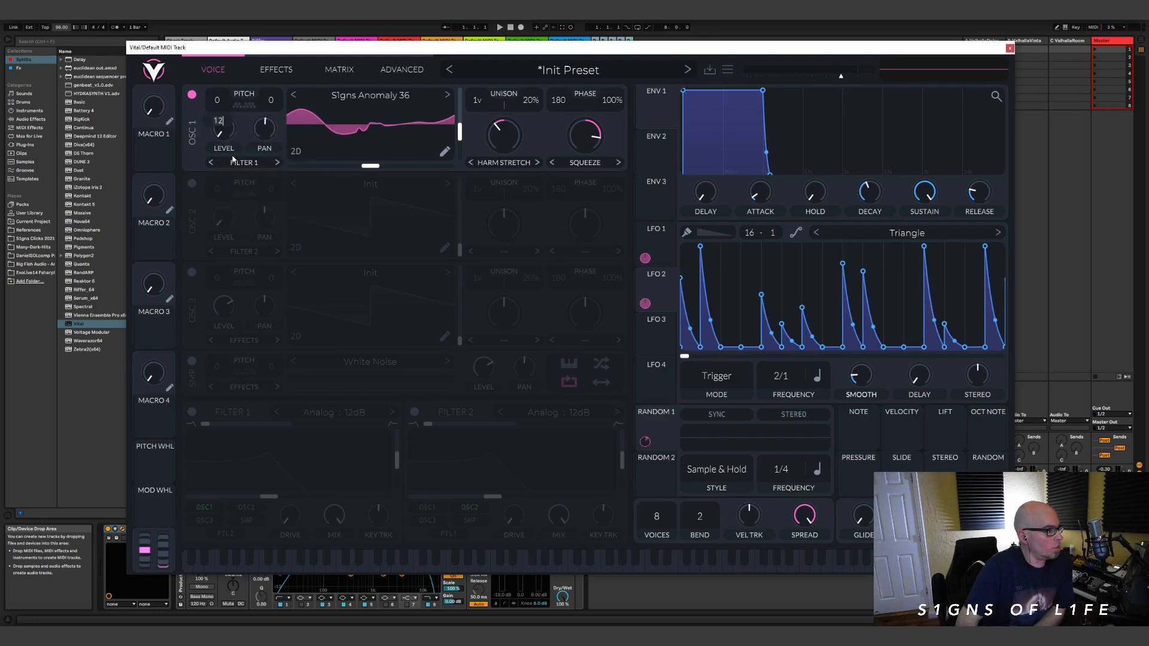
pyautogui.rightClick(219, 119)
pyautogui.click(243, 218)
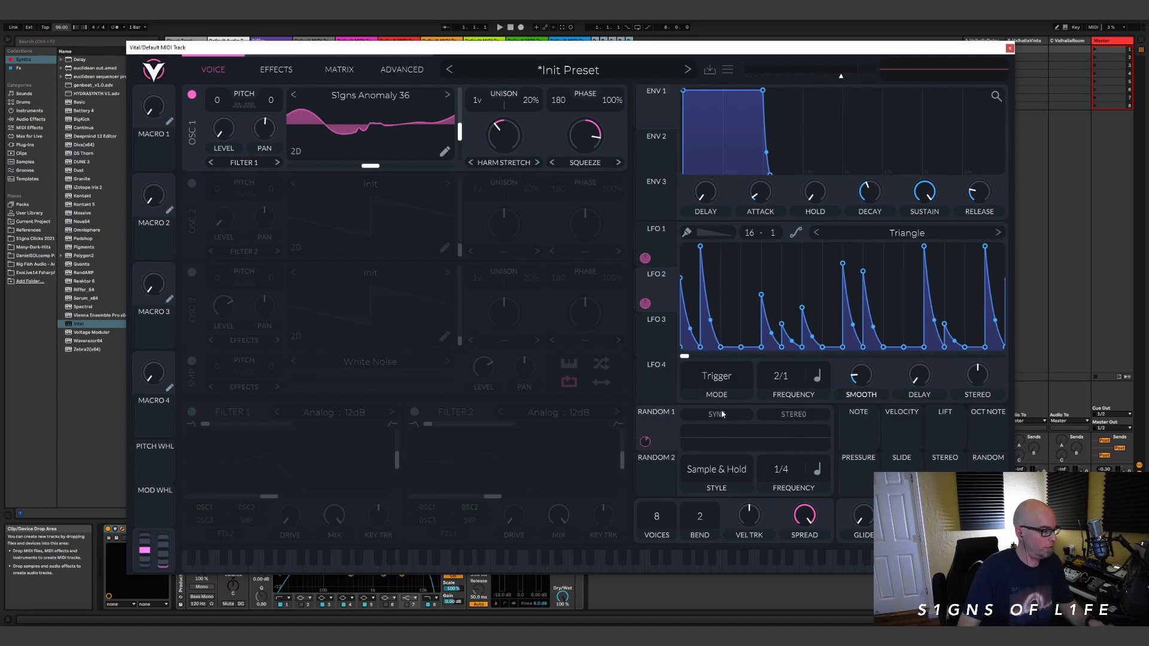
# Step: Restrict oscillator 1's transpose snap to the notes C, D#, G and A#
pyautogui.click(244, 105)
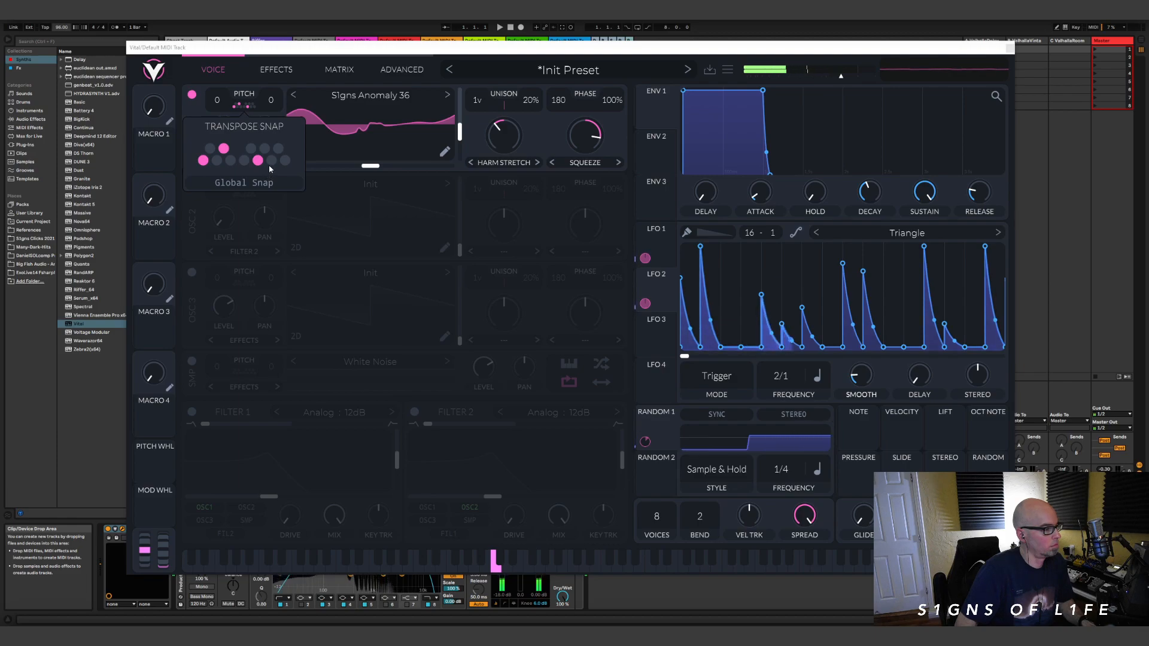
pyautogui.click(279, 147)
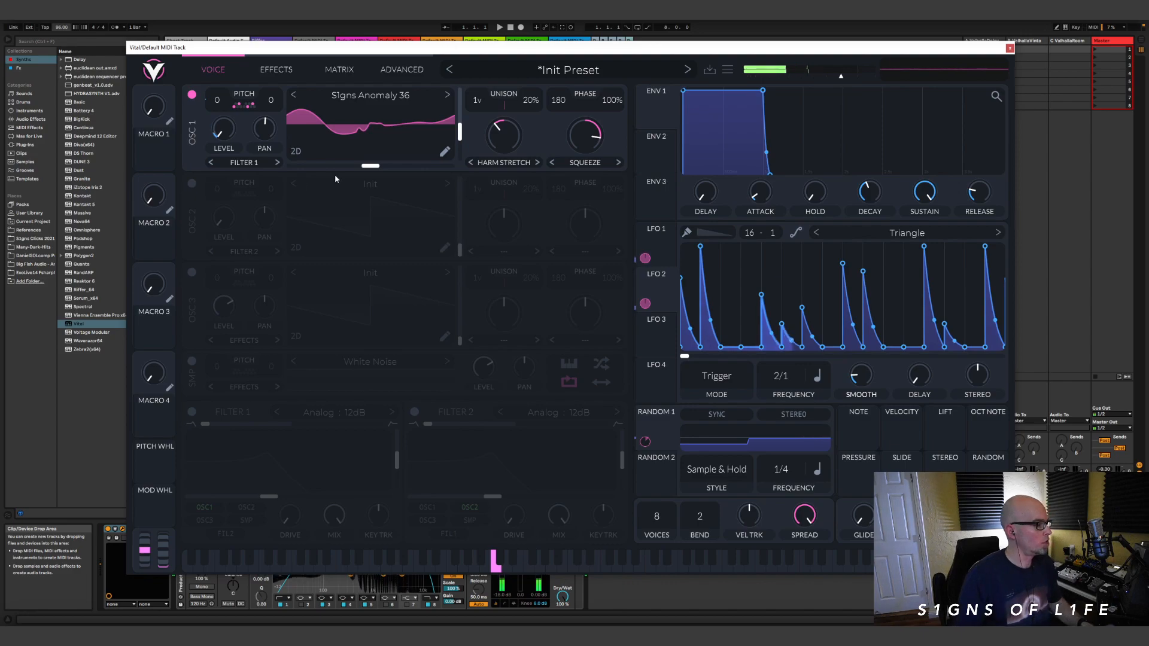
# Step: Switch from oscillator 1 to oscillator 2 and load the User wavetable S1gns Anomaly 18 into it
pyautogui.click(192, 95)
pyautogui.click(193, 184)
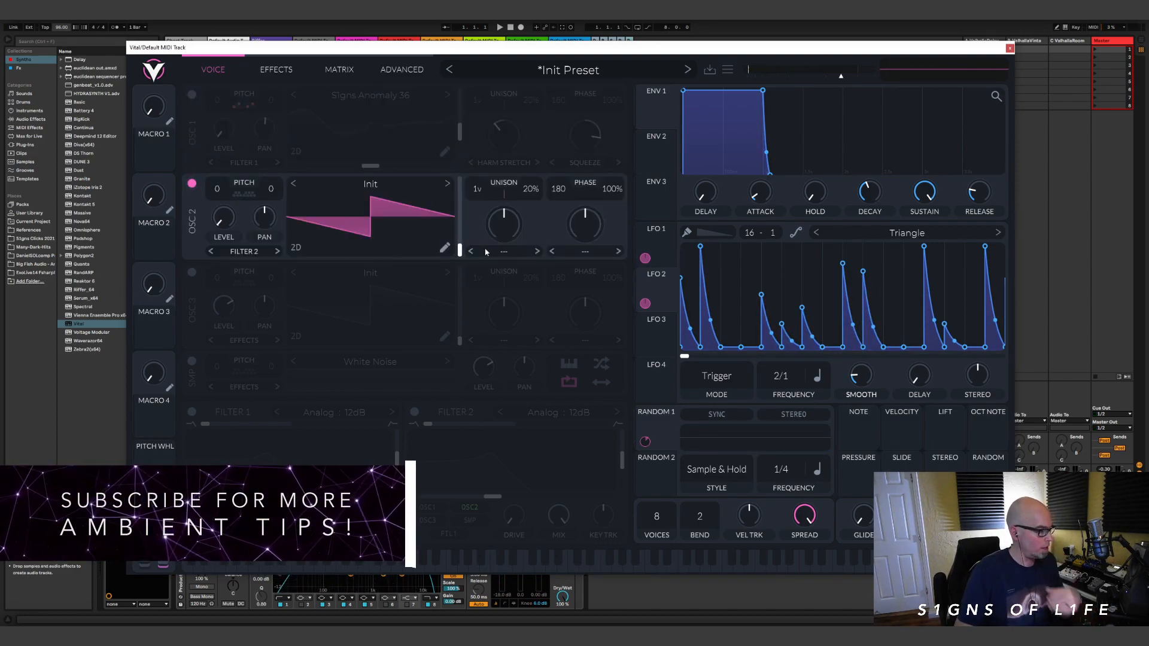
pyautogui.click(362, 185)
pyautogui.scroll(-12, 718, 299)
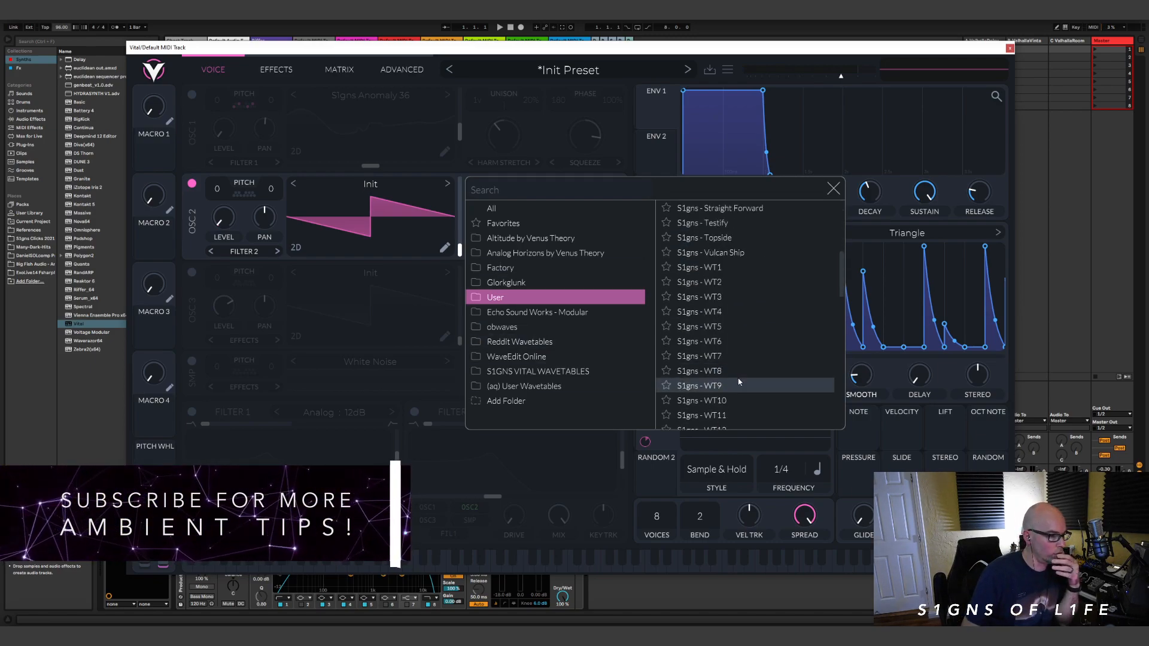
pyautogui.click(721, 293)
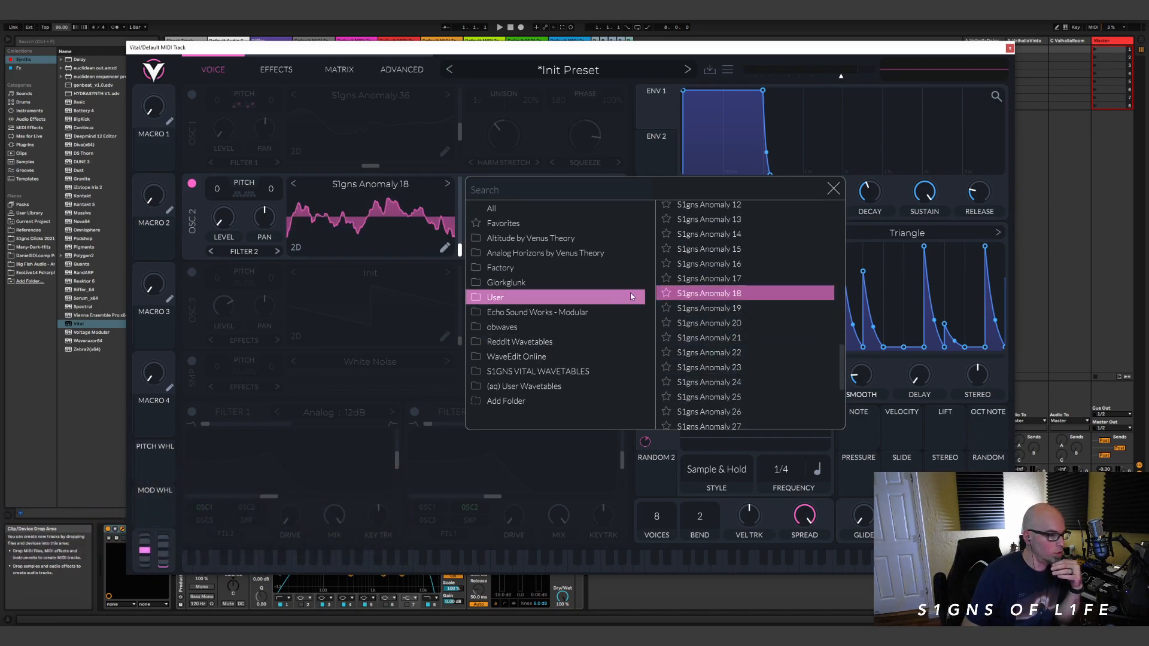
pyautogui.click(833, 188)
# Step: Set oscillator 2's spectral morph to Harm Stretch and its distortion to Bend, raising the Bend amount
pyautogui.moveTo(459, 251); pyautogui.dragTo(509, 253)
pyautogui.click(504, 251)
pyautogui.click(511, 329)
pyautogui.click(608, 252)
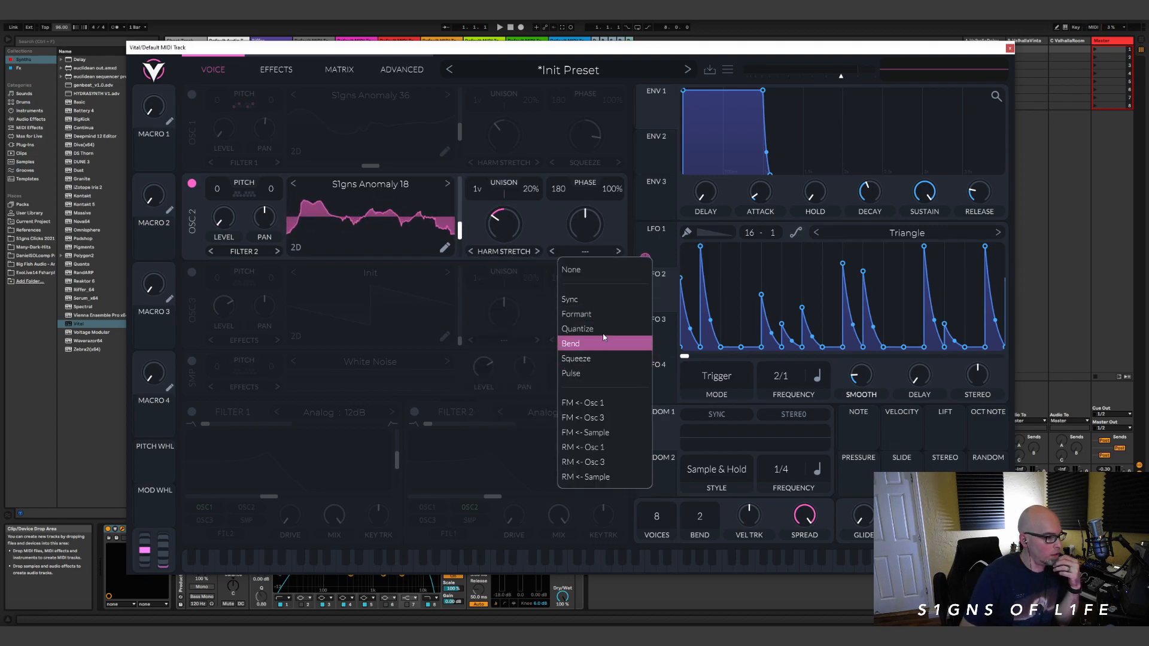
pyautogui.click(590, 349)
pyautogui.moveTo(589, 228); pyautogui.dragTo(589, 198)
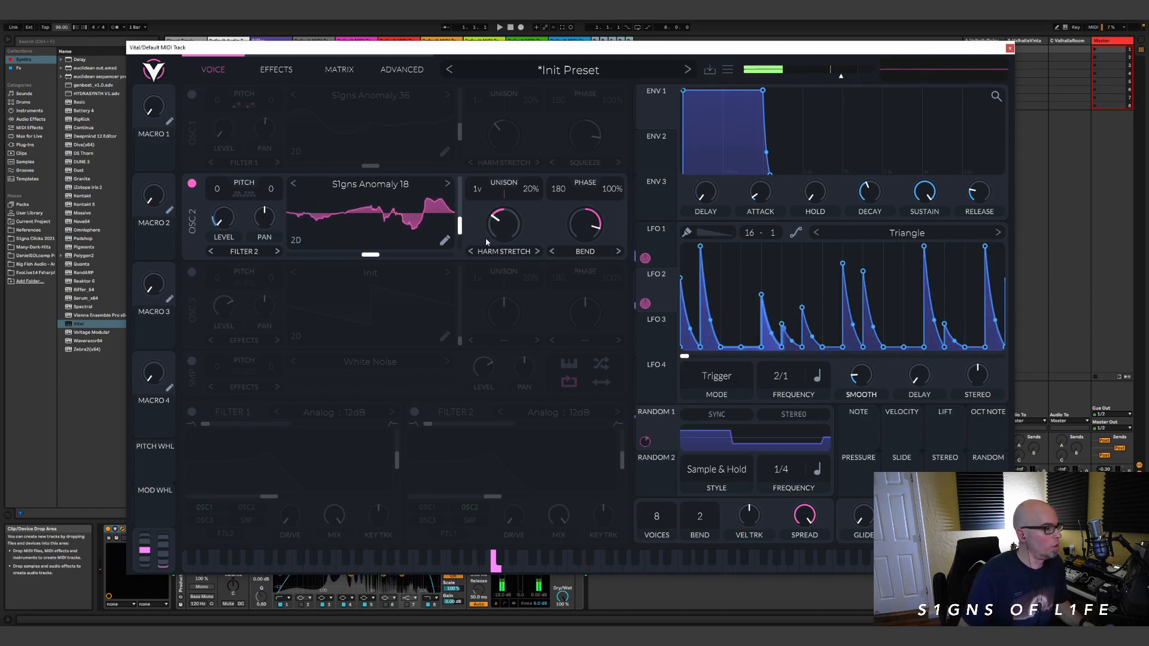
# Step: Give LFO 3 the Sin shape and assign it to oscillator 2's wavetable frame
pyautogui.click(649, 338)
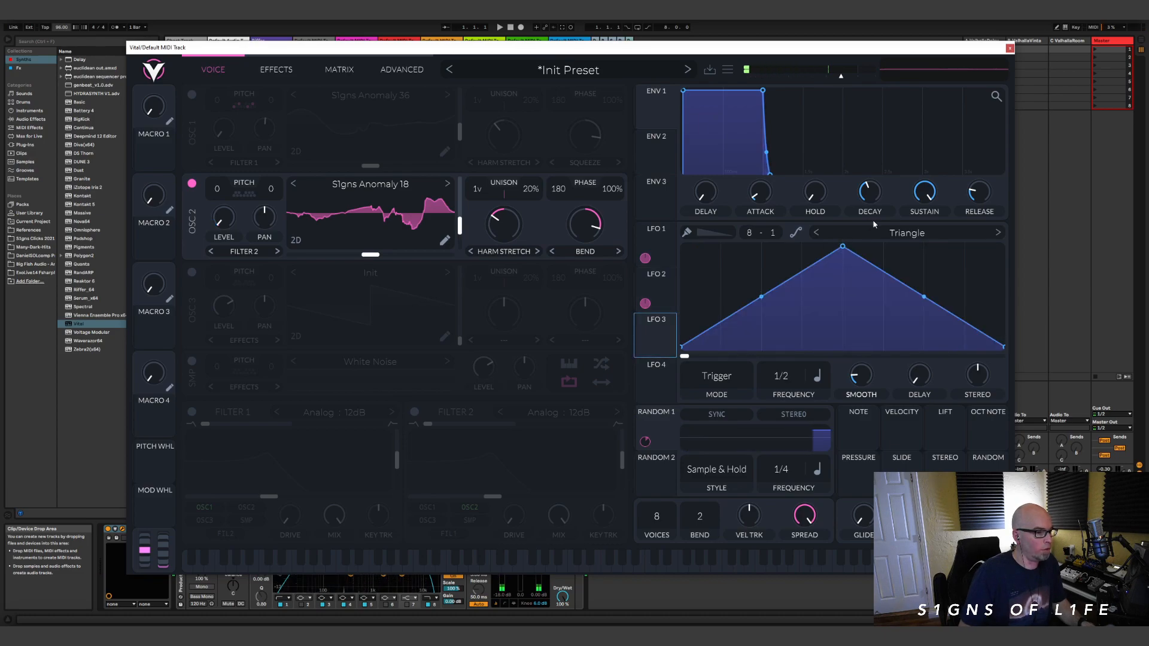
pyautogui.click(871, 232)
pyautogui.click(900, 124)
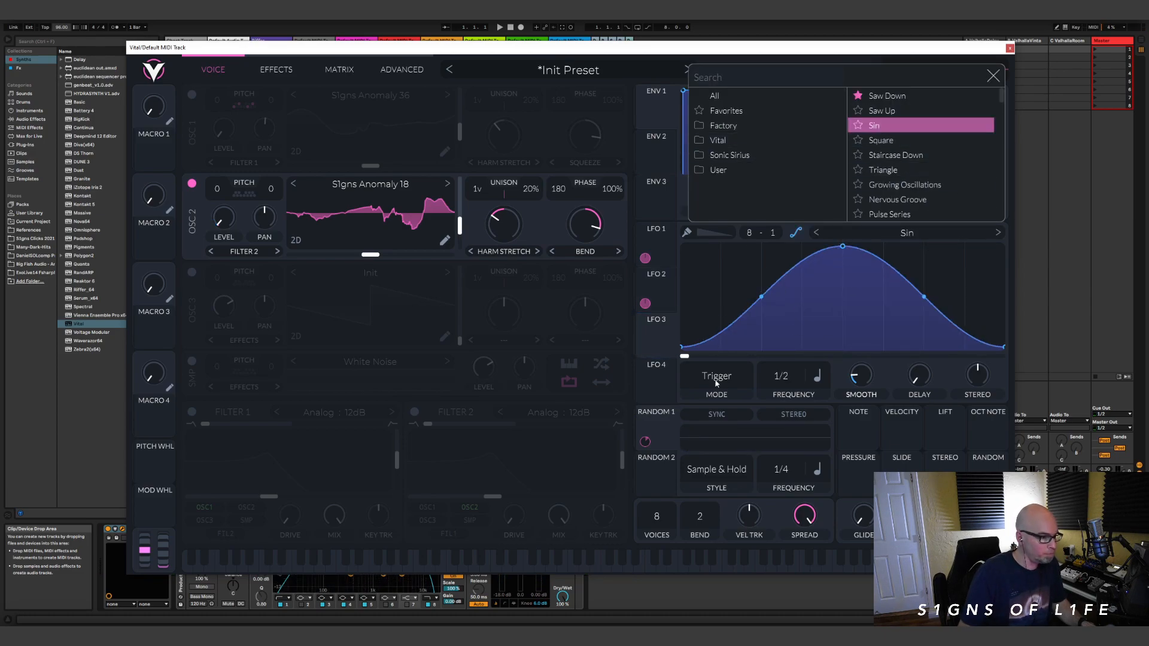
pyautogui.click(654, 328)
pyautogui.moveTo(655, 339); pyautogui.dragTo(459, 242)
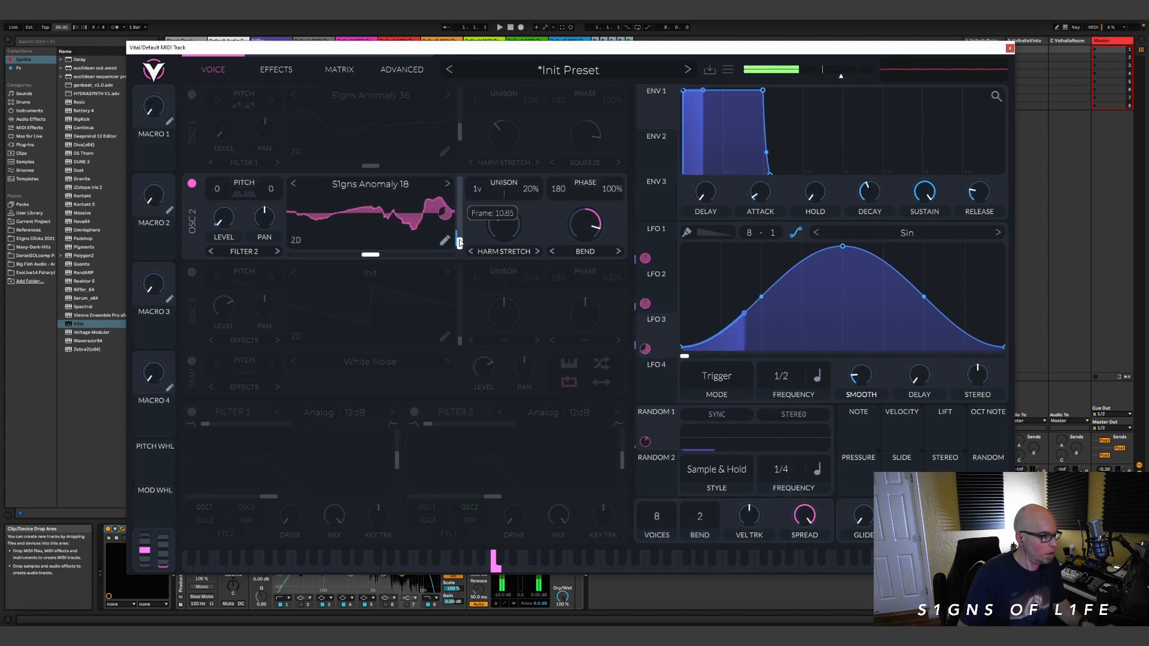
# Step: Set LFO 3's mode to Sync and its frequency to 4/1
pyautogui.click(716, 378)
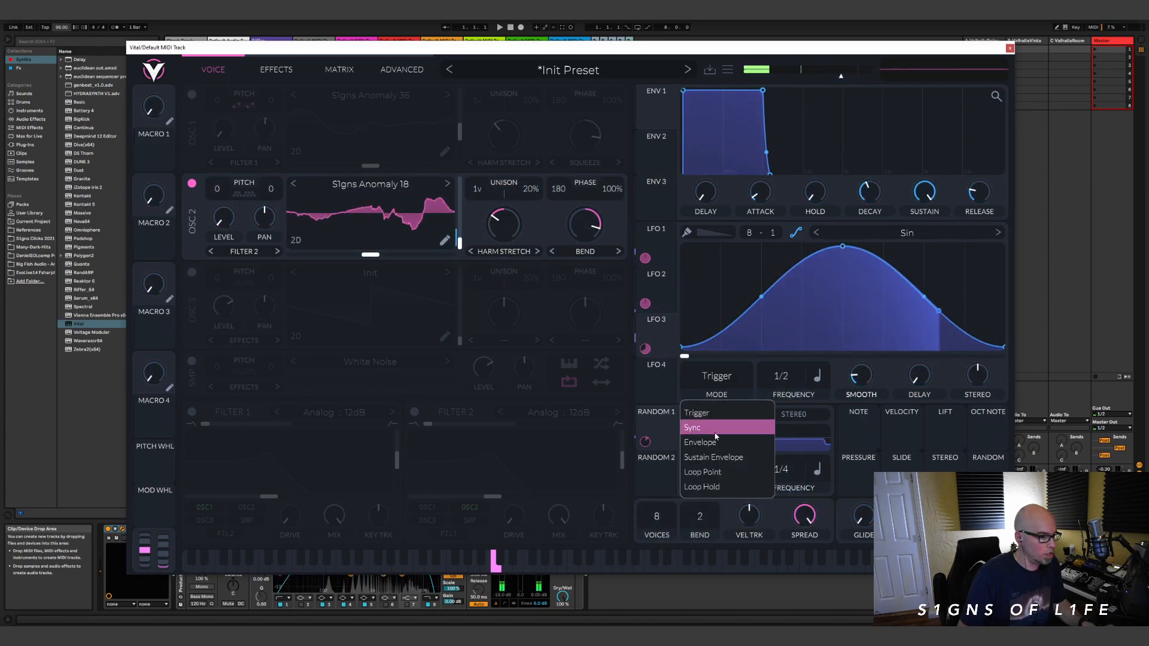
pyautogui.click(715, 431)
pyautogui.moveTo(790, 383); pyautogui.dragTo(794, 415)
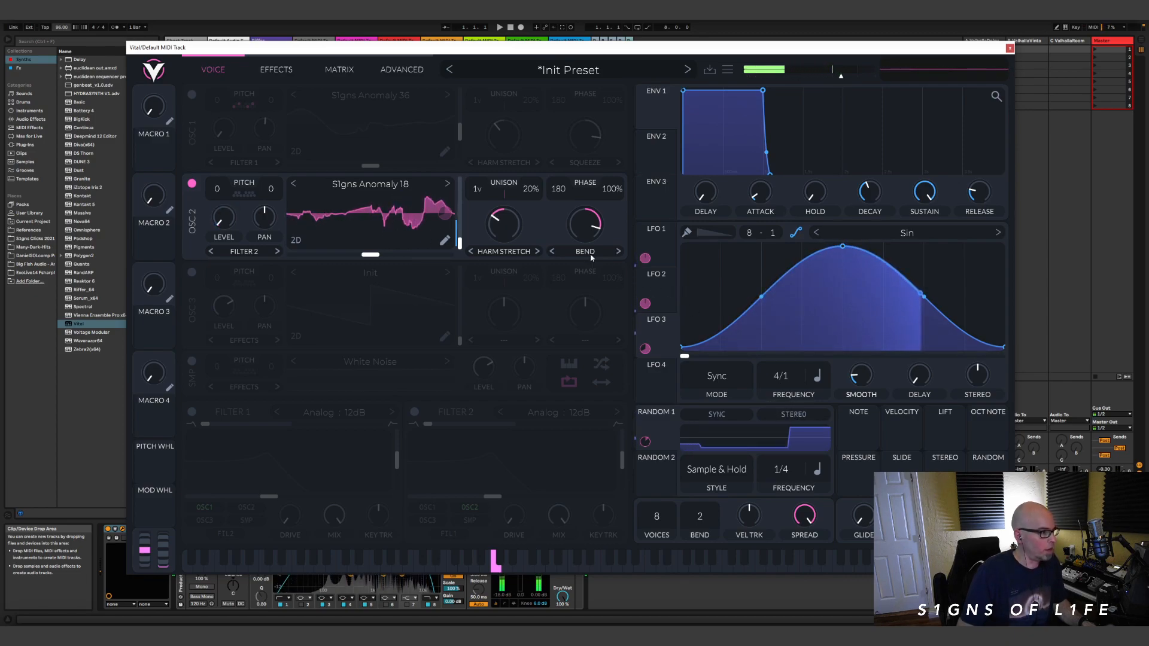
# Step: Assign Random 2 in Sample & Hold style to oscillator 2's pitch transpose, with transpose snap enabled on C
pyautogui.click(639, 477)
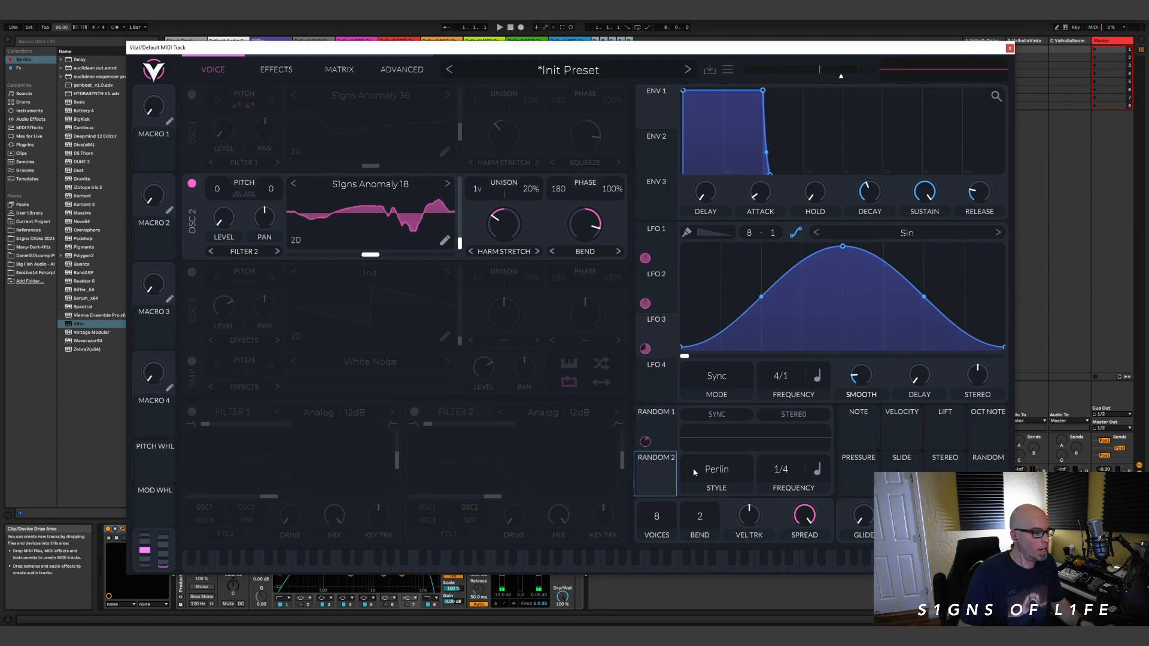
pyautogui.click(716, 469)
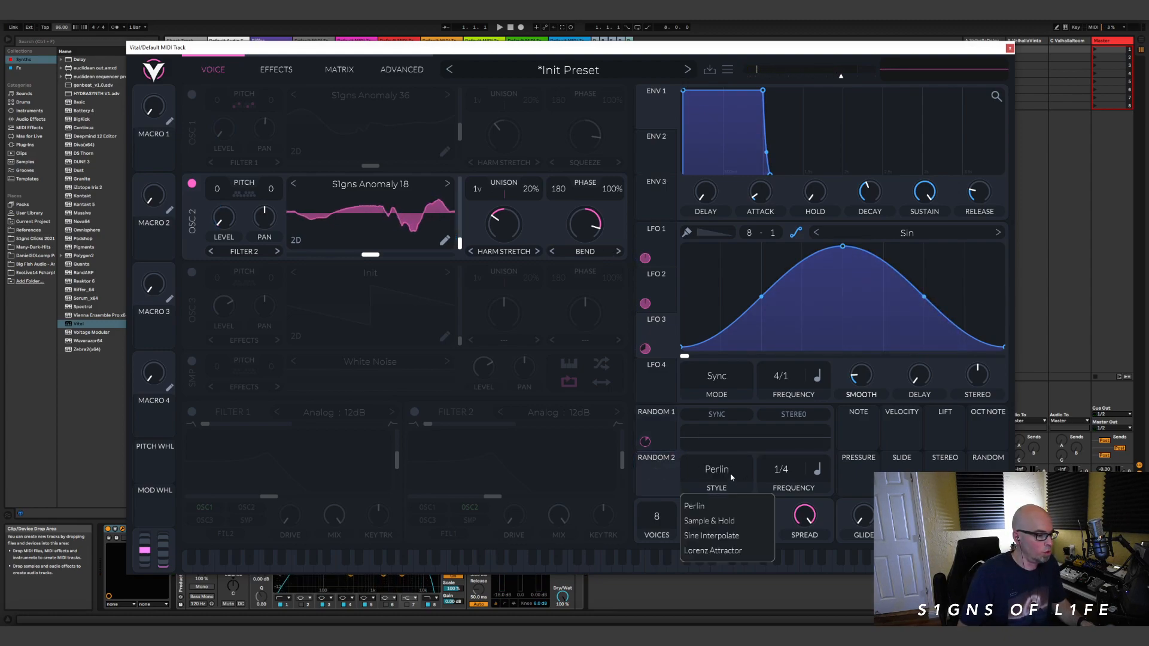
pyautogui.click(709, 518)
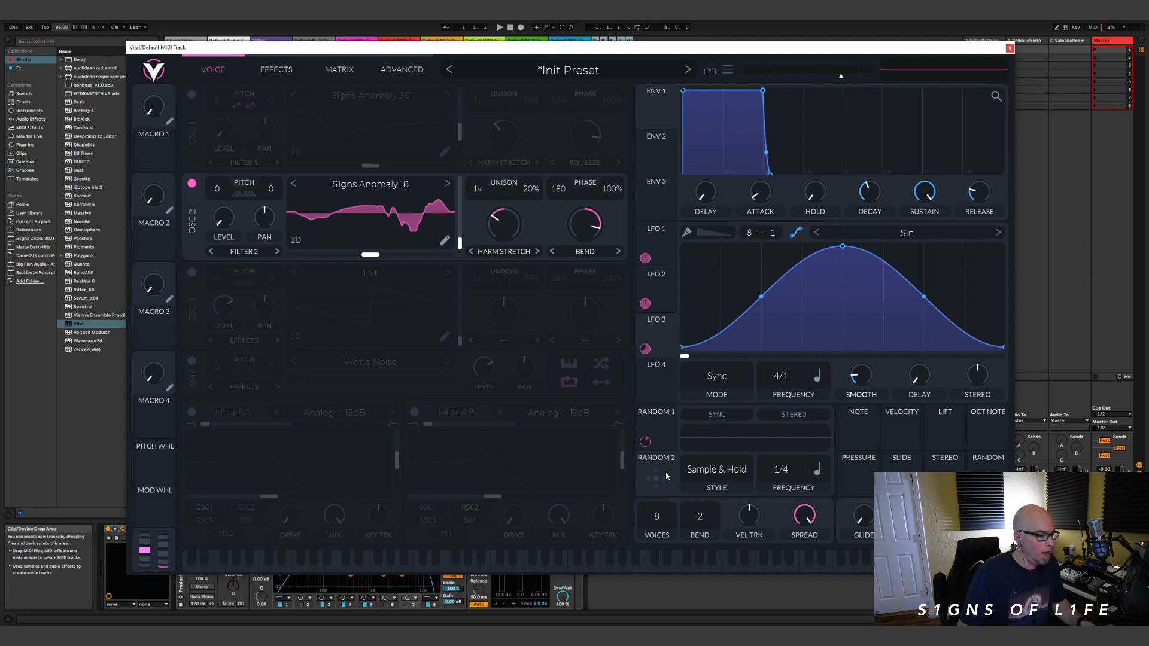
pyautogui.moveTo(655, 478); pyautogui.dragTo(229, 189)
pyautogui.click(245, 195)
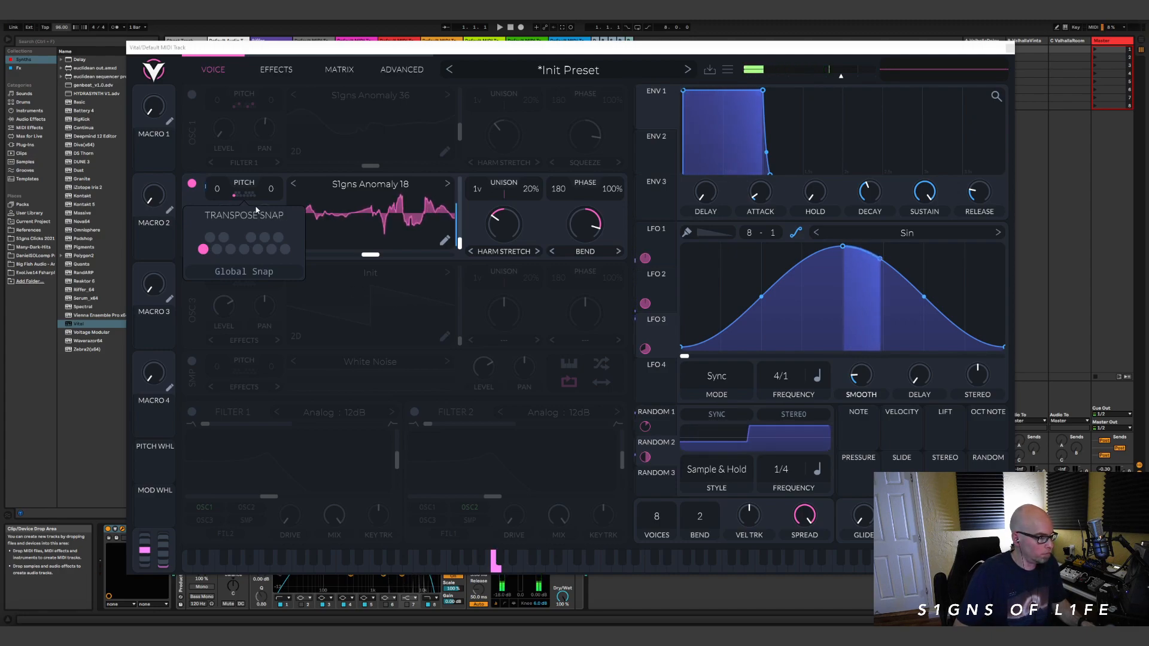
pyautogui.click(223, 189)
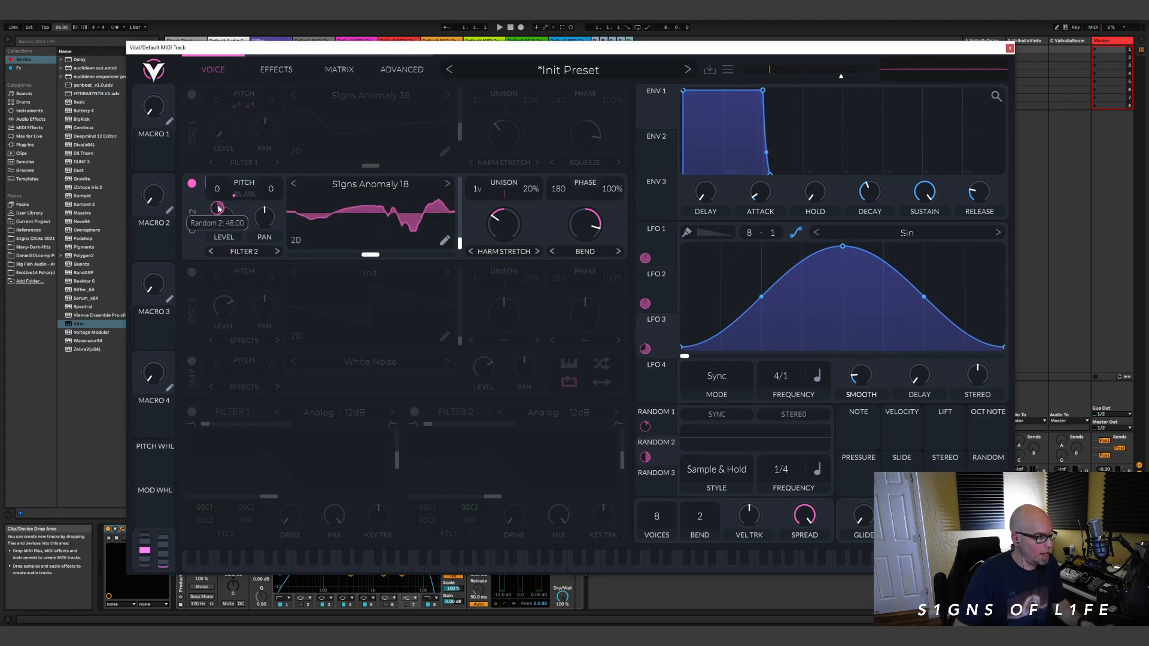
# Step: Reduce the amount of Random 2's modulation on oscillator 2's pitch and set the oscillator's transpose to -12
pyautogui.rightClick(218, 210)
pyautogui.click(257, 310)
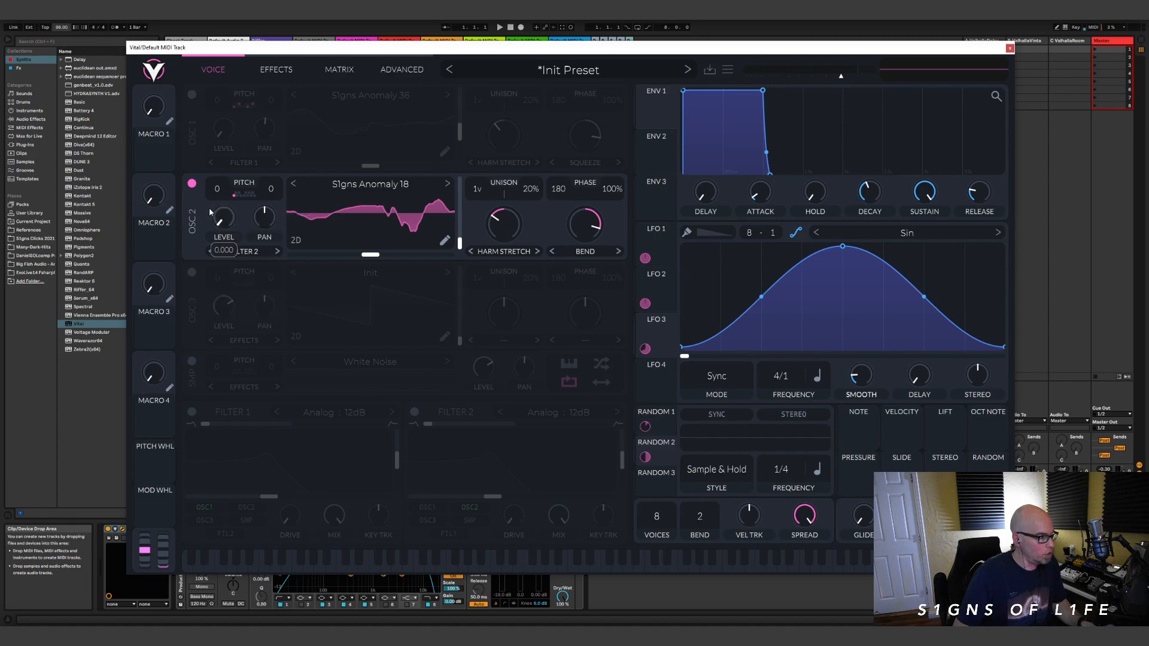
pyautogui.rightClick(221, 215)
pyautogui.click(287, 311)
pyautogui.write('48')
pyautogui.press('Return')
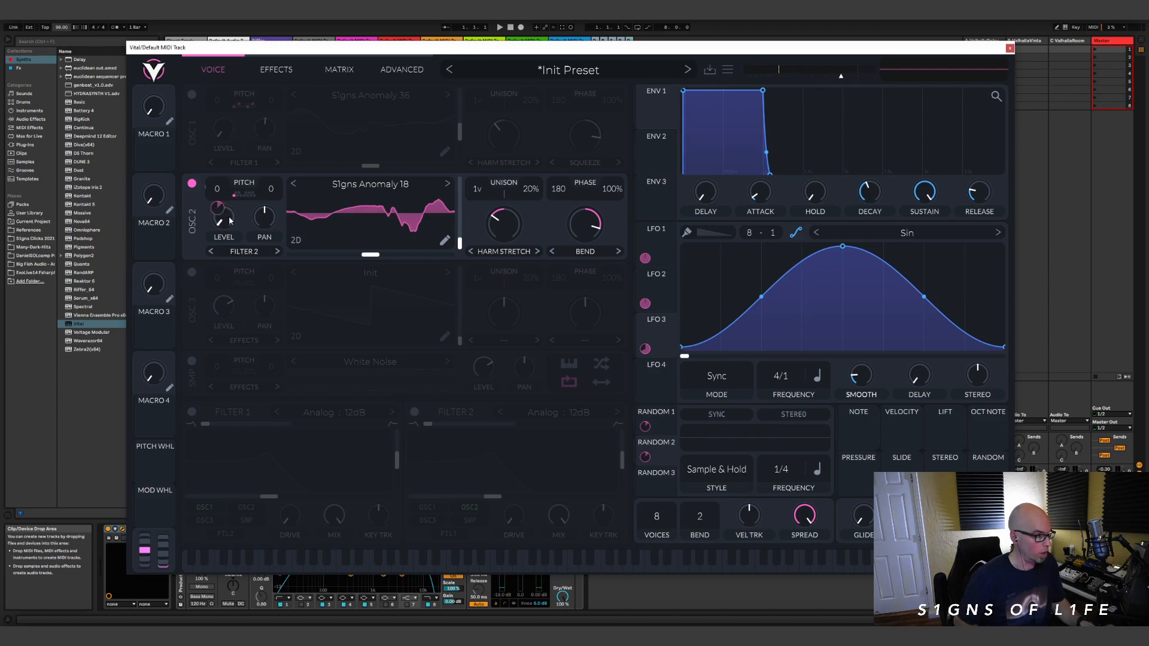
pyautogui.moveTo(220, 189); pyautogui.dragTo(220, 198)
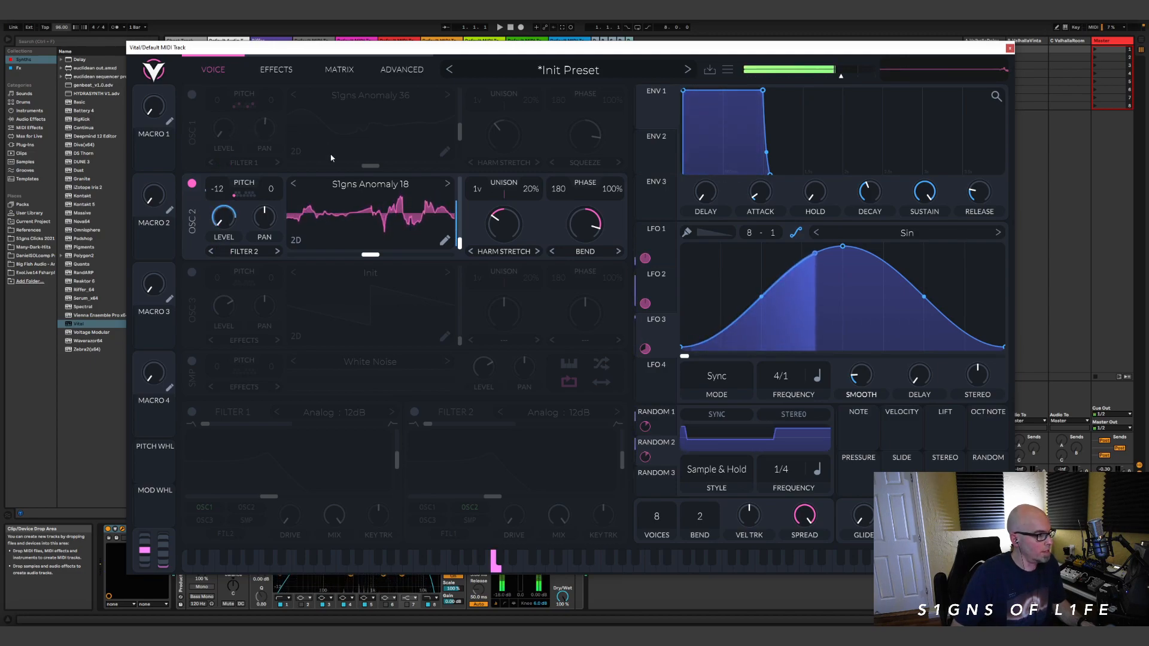
# Step: Add D# and G# to the notes in oscillator 2's transpose snap
pyautogui.click(239, 192)
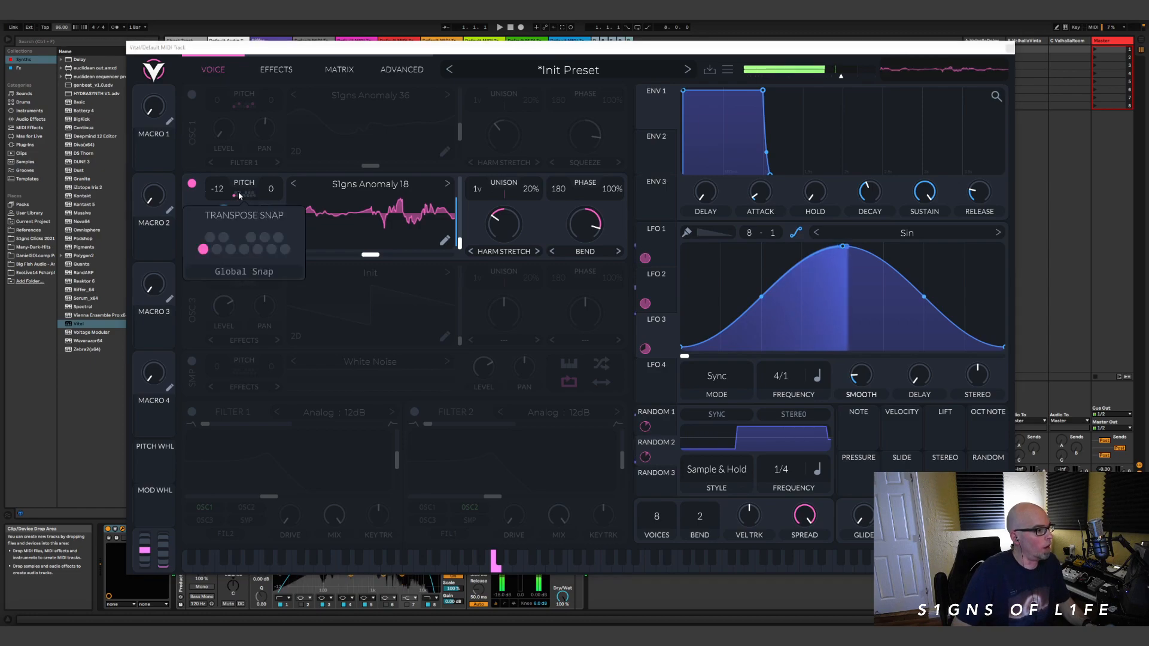
pyautogui.click(265, 237)
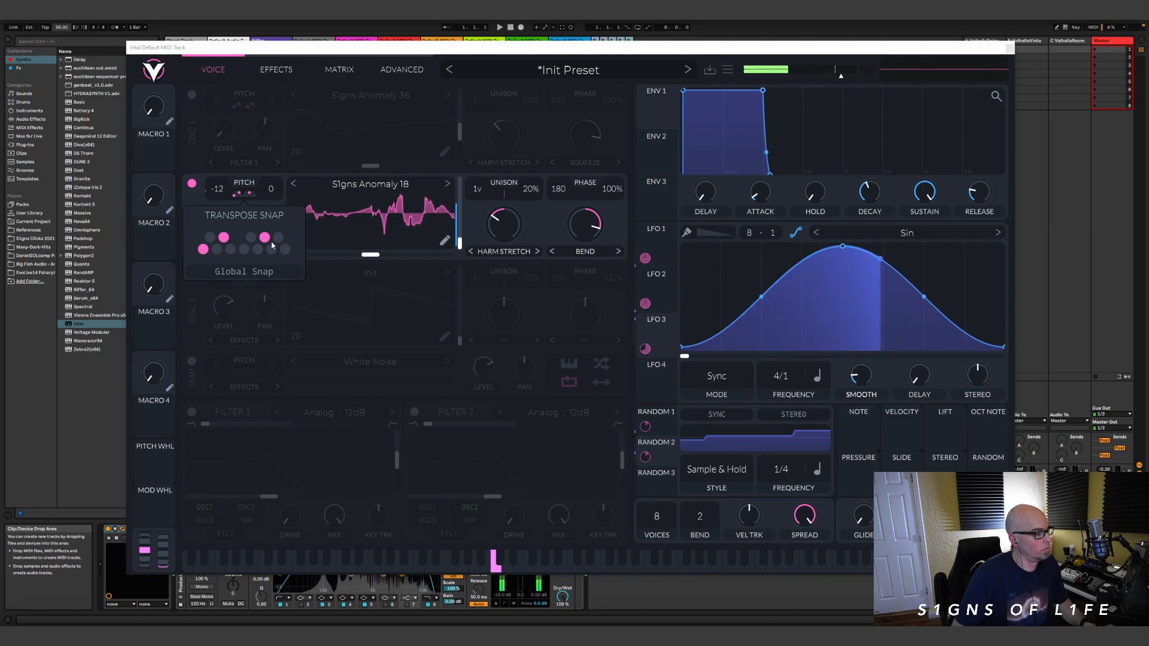
pyautogui.click(192, 98)
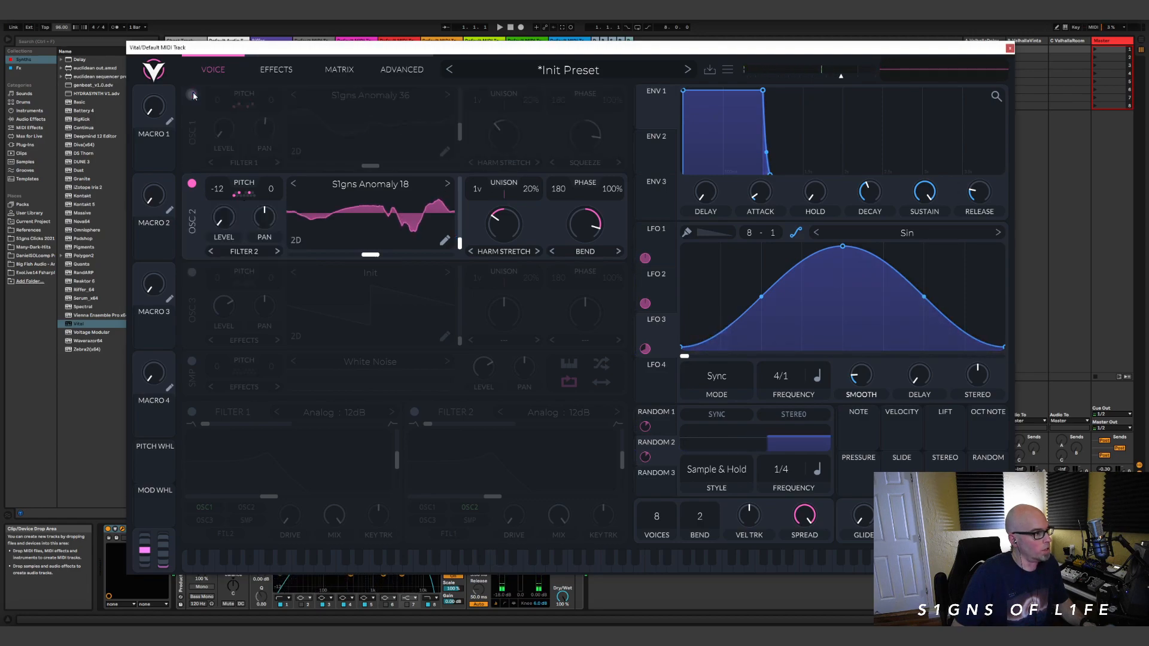
# Step: Enable oscillator 1 and open the amount of Random 1's modulation on its pitch for value entry
pyautogui.click(191, 94)
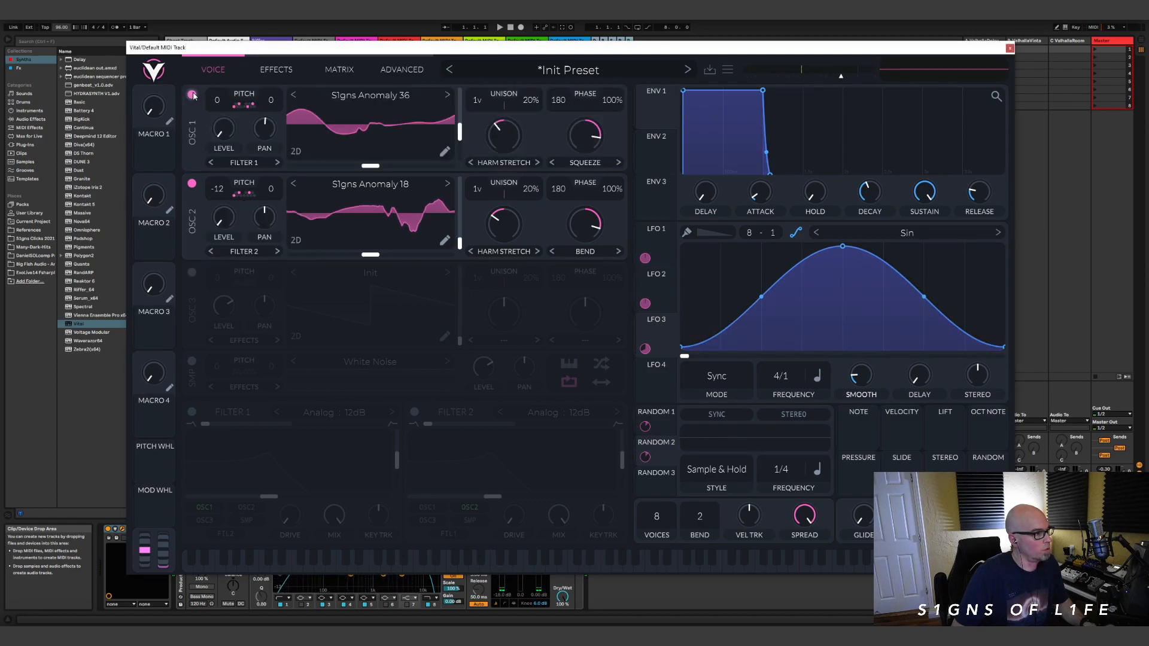
pyautogui.rightClick(219, 124)
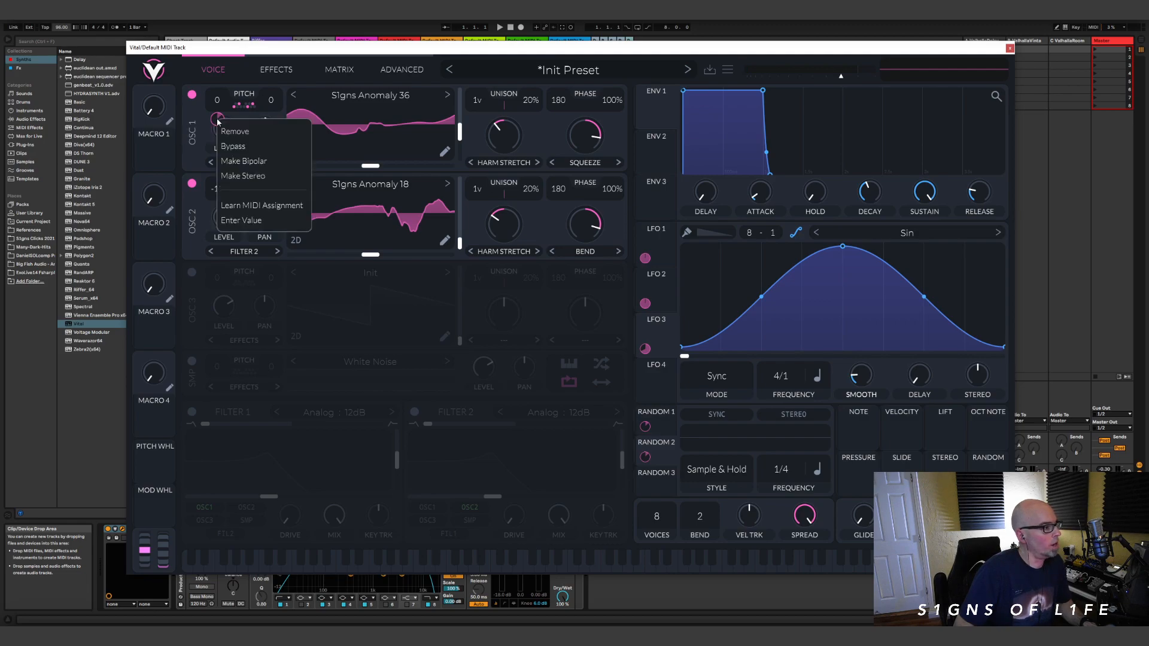
pyautogui.click(256, 221)
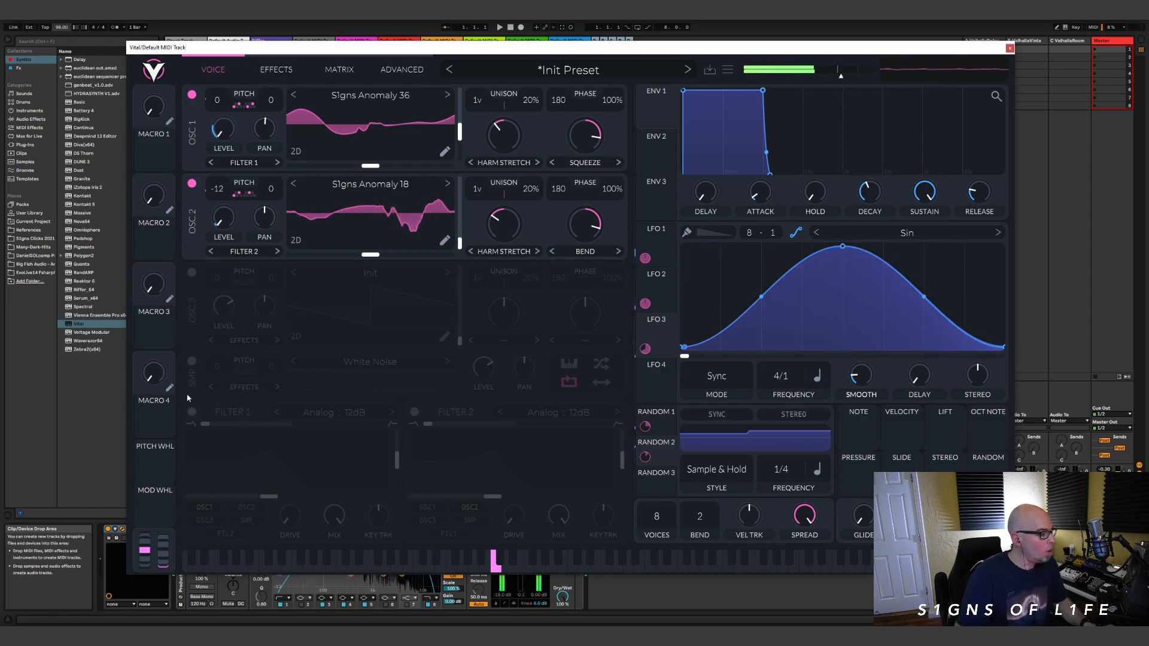
# Step: Enable Filter 1 and assign LFO 1 to its cutoff
pyautogui.click(192, 411)
pyautogui.click(662, 258)
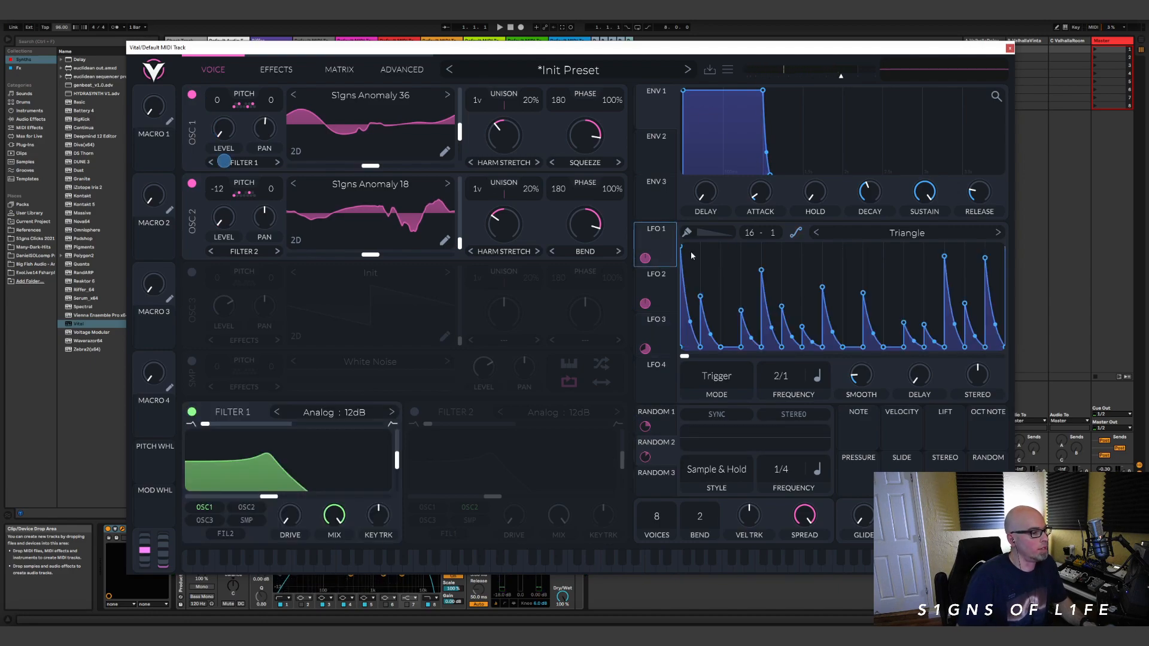
pyautogui.moveTo(645, 258); pyautogui.dragTo(288, 481)
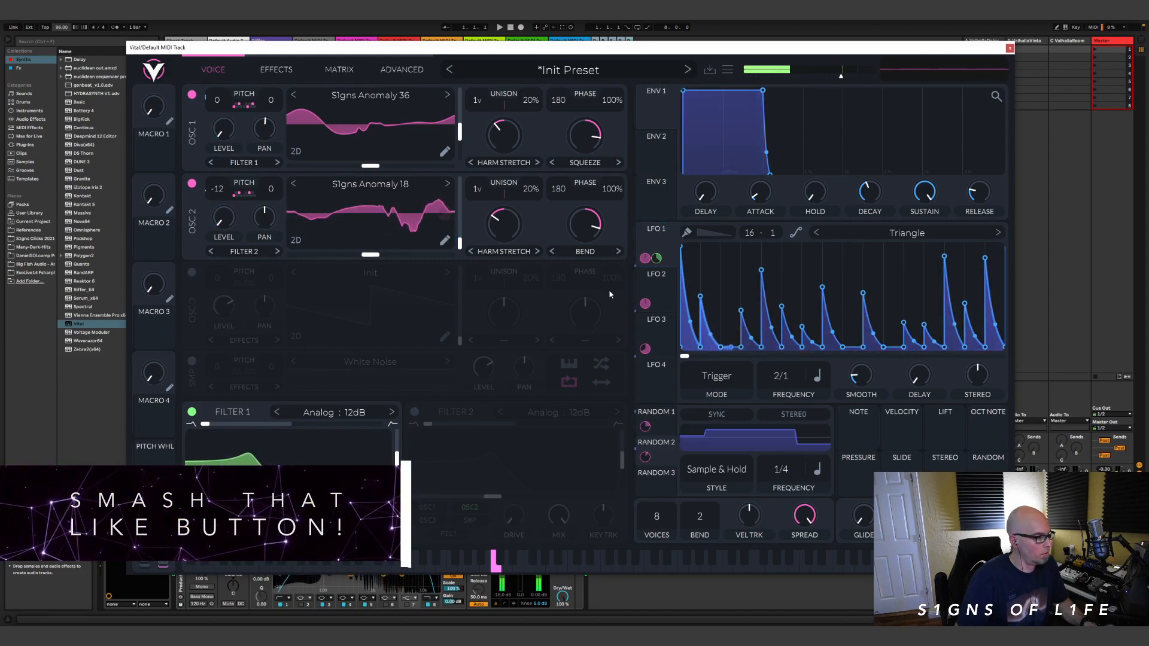
# Step: Enable Filter 2 with the Comb type Band Spread Flange+ and lower its cutoff to about -9.6 semitones
pyautogui.click(414, 412)
pyautogui.click(558, 412)
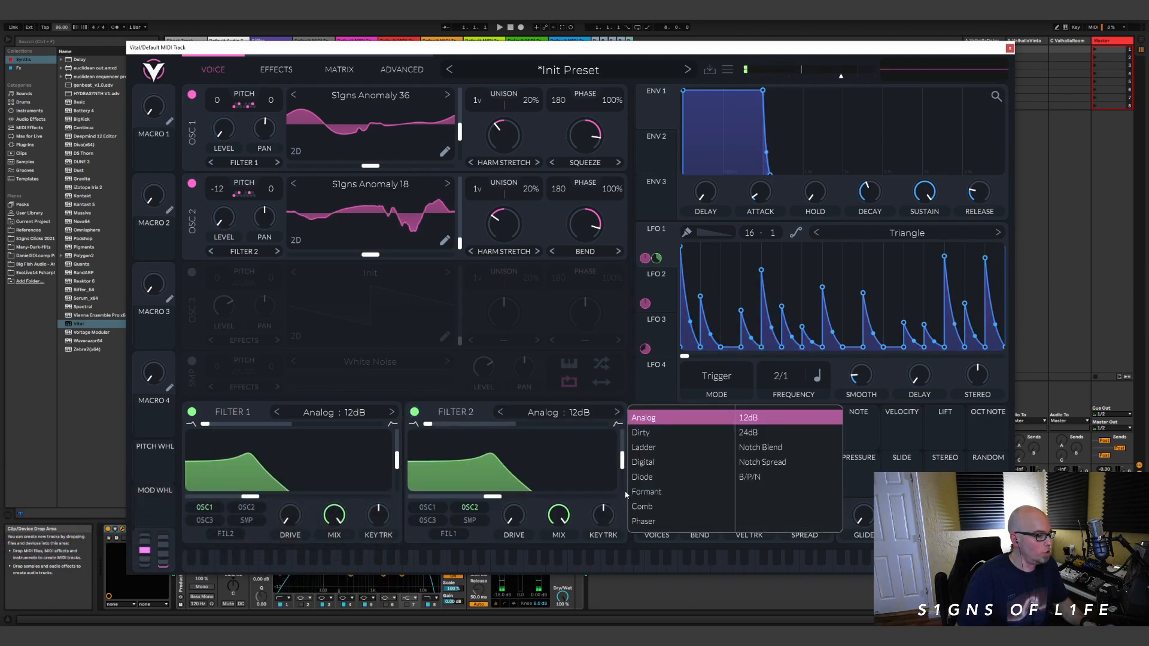
pyautogui.click(643, 507)
pyautogui.click(775, 465)
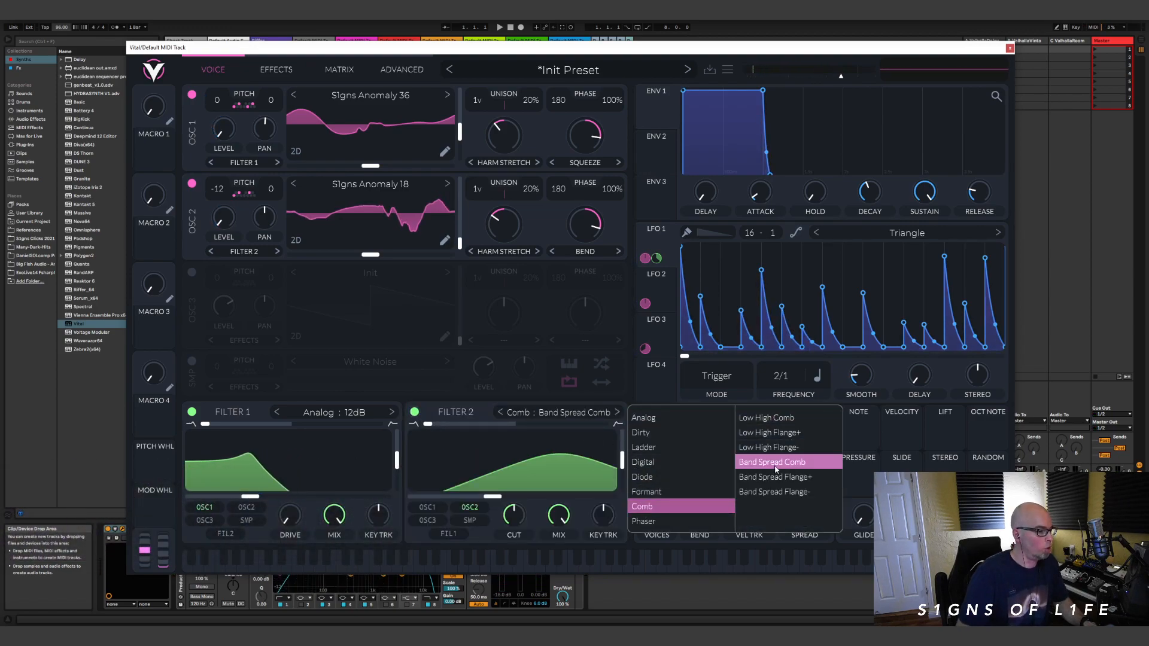
pyautogui.click(776, 477)
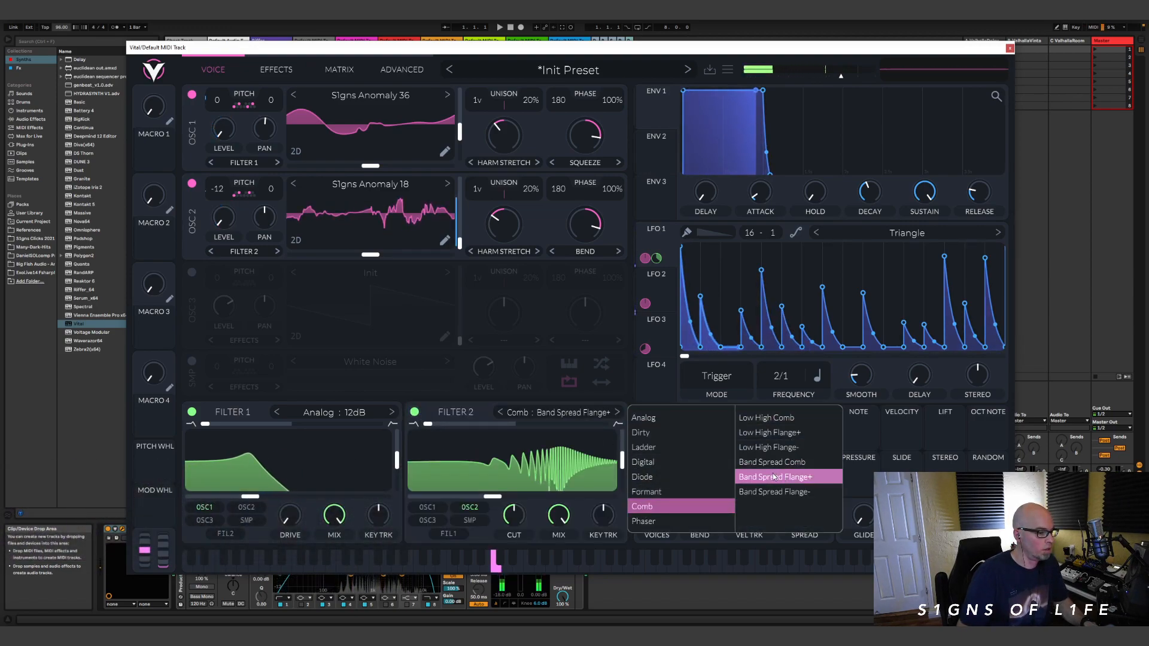
pyautogui.click(493, 503)
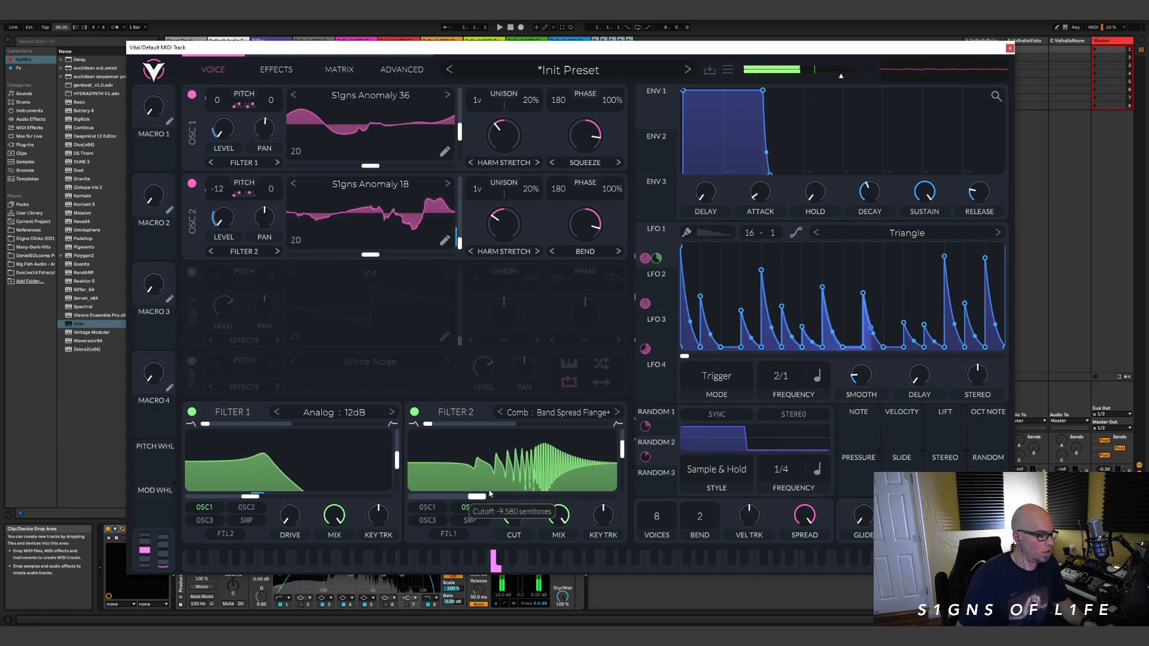
# Step: Change Filter 2's Comb type to Band Spread Flange- and raise its cutoff slightly
pyautogui.click(558, 412)
pyautogui.click(774, 491)
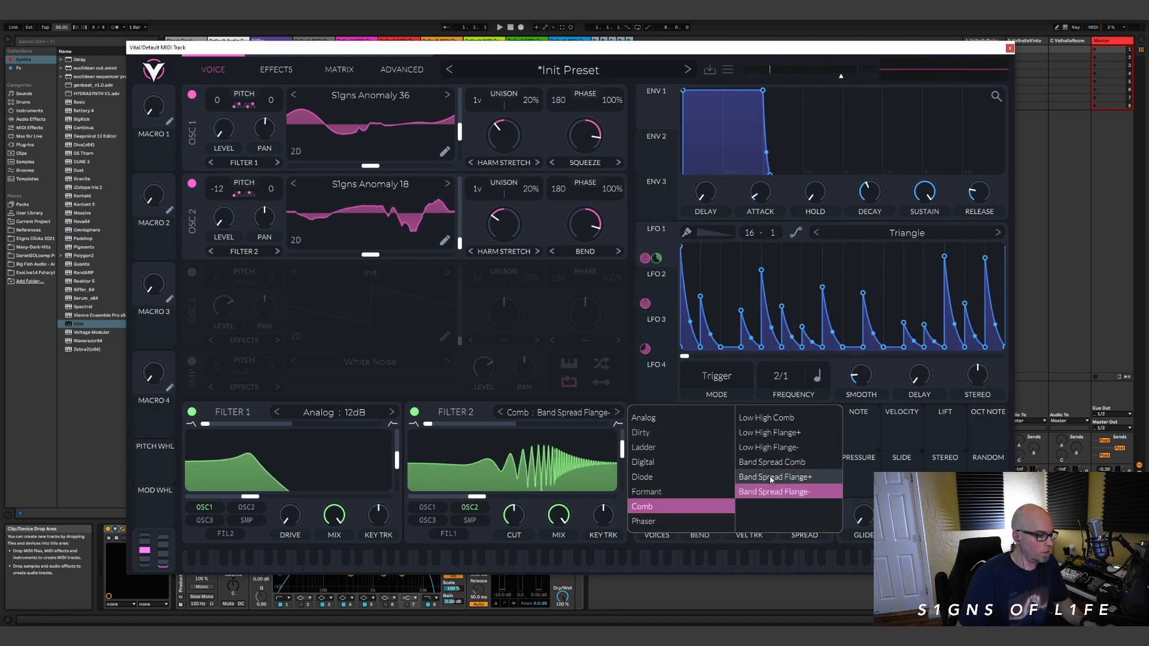
pyautogui.click(449, 411)
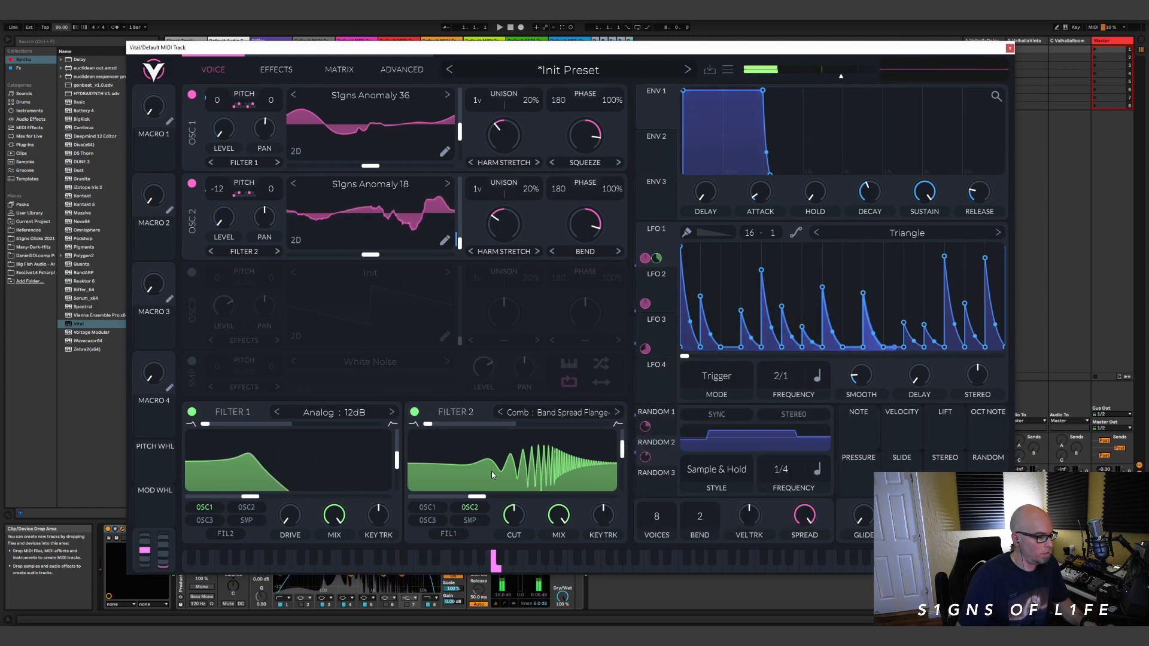
pyautogui.moveTo(478, 496); pyautogui.dragTo(503, 500)
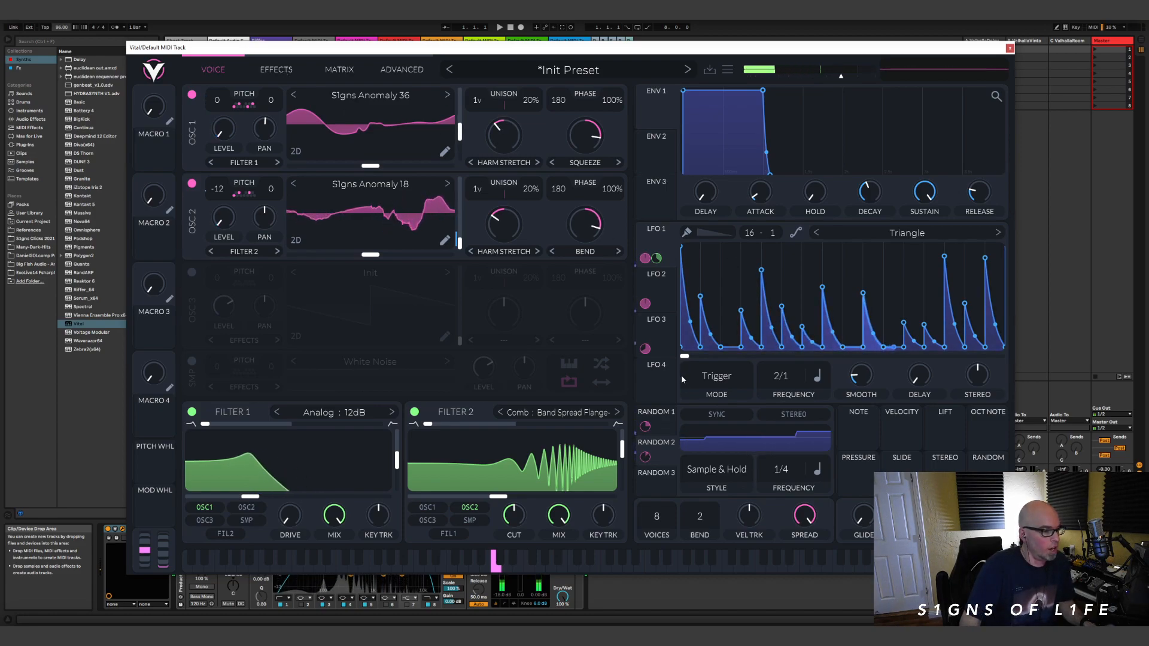
# Step: Assign LFO 4 to oscillator 1's wavetable frame, using Sync mode, an 8/1 frequency and the Sin shape
pyautogui.click(662, 382)
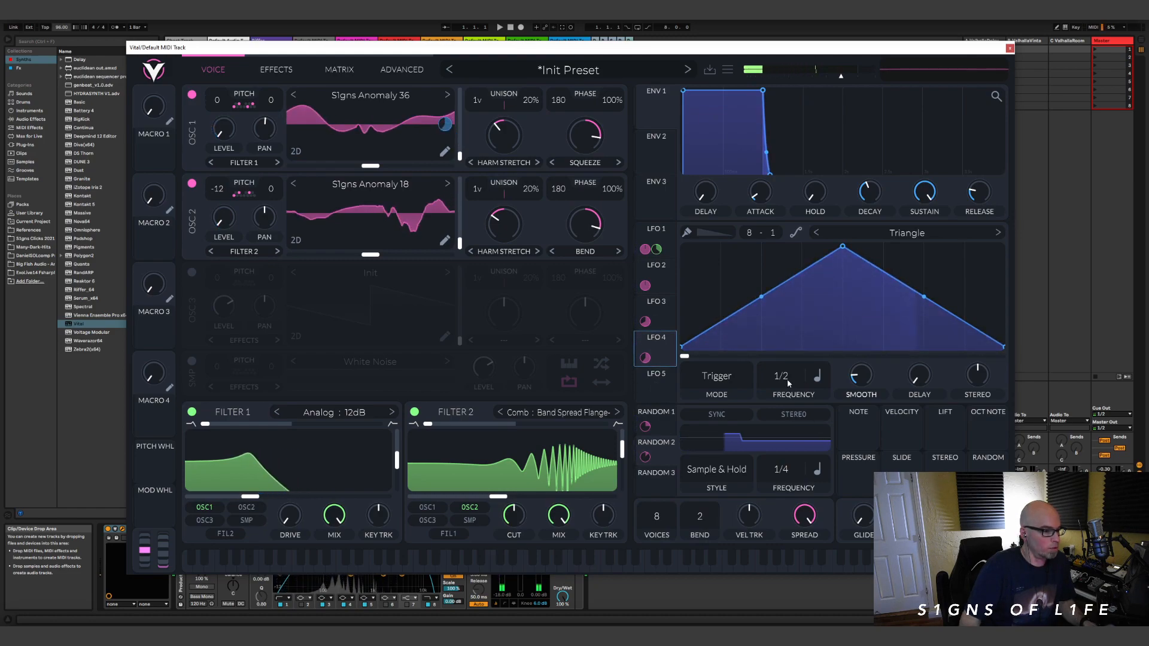
pyautogui.click(721, 385)
pyautogui.click(708, 421)
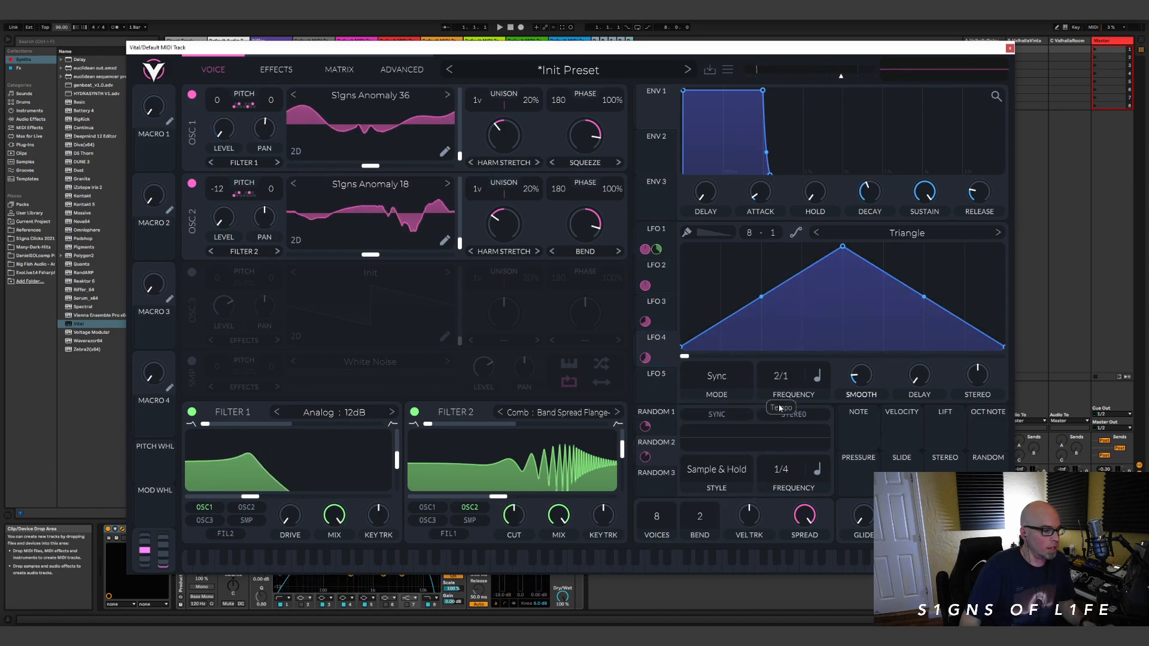
pyautogui.click(889, 237)
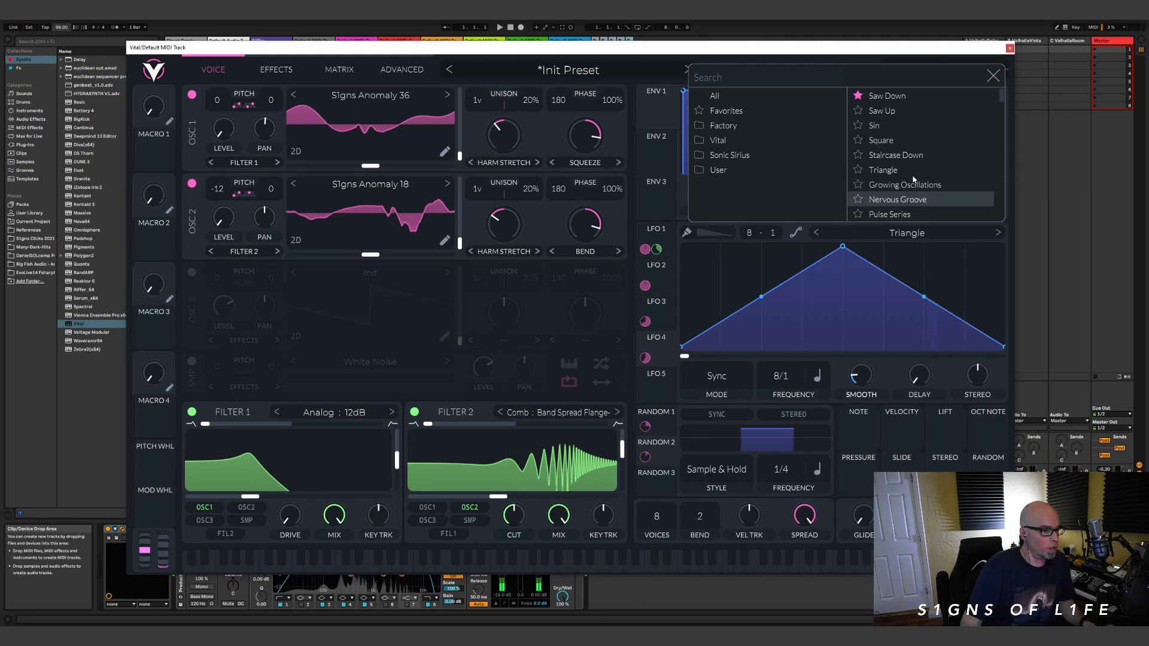
pyautogui.click(873, 125)
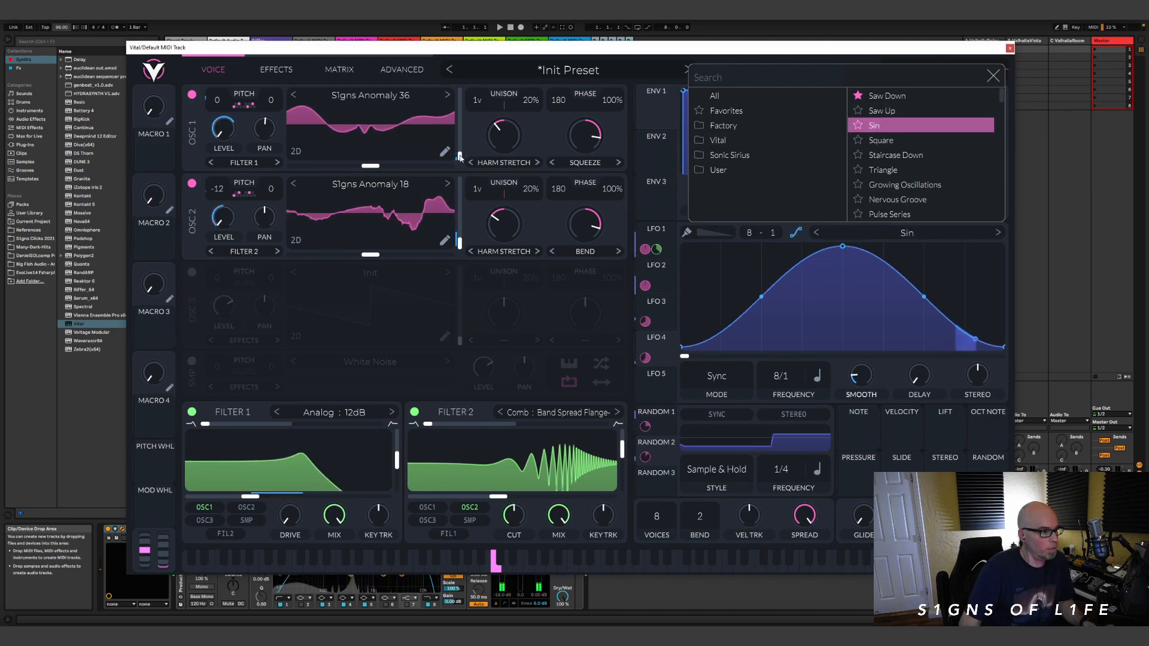
pyautogui.click(645, 356)
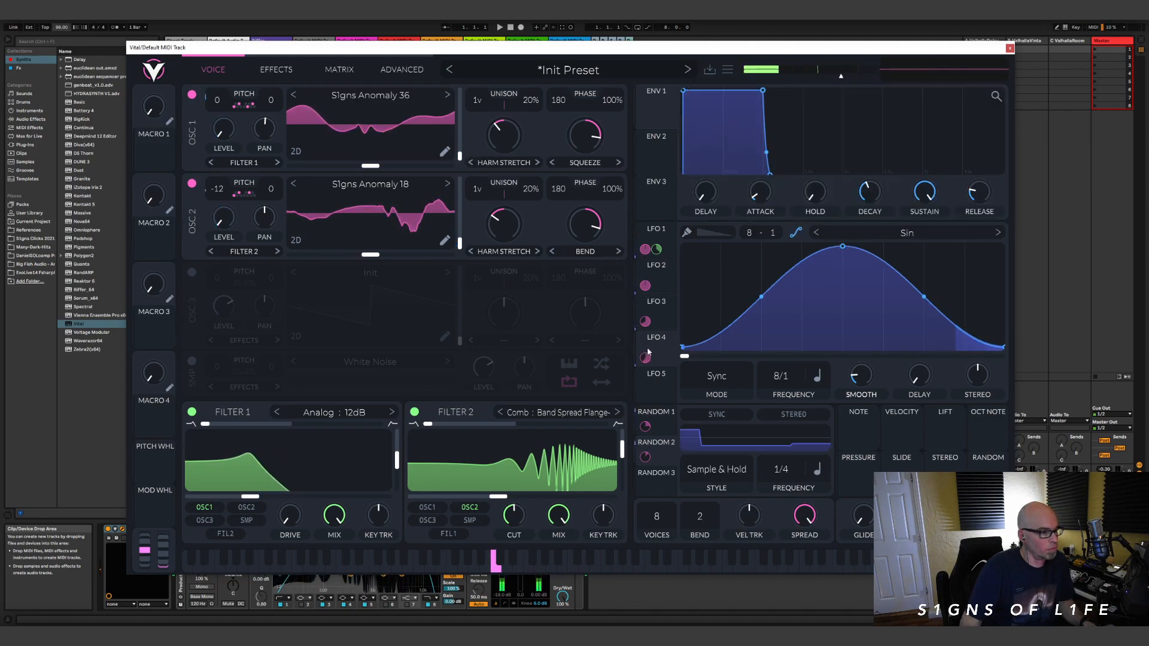
# Step: Enable the Compressor effect in Multiband mode and reduce its high band gain to about 5.5 dB
pyautogui.click(278, 71)
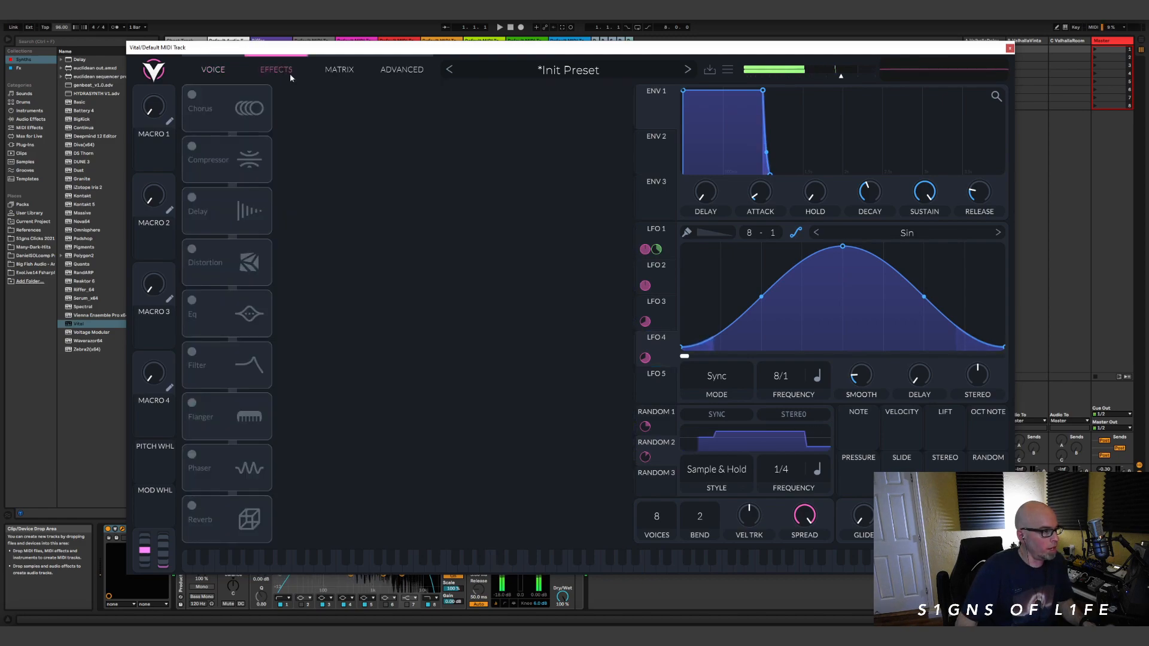
pyautogui.click(192, 146)
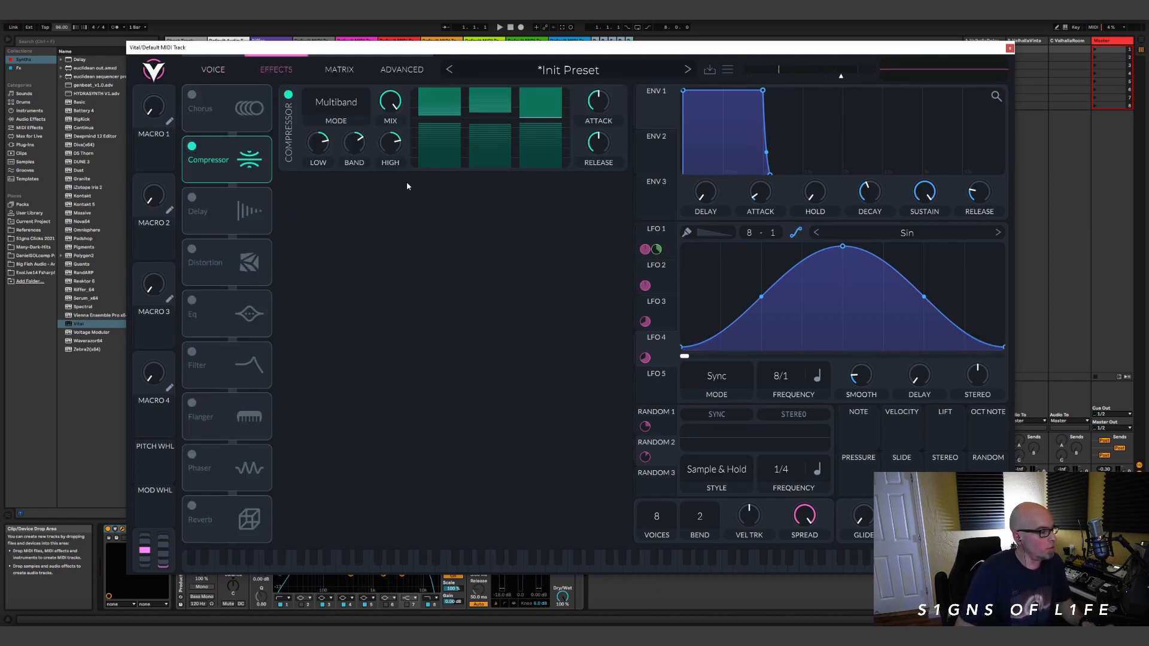
pyautogui.moveTo(392, 143); pyautogui.dragTo(393, 161)
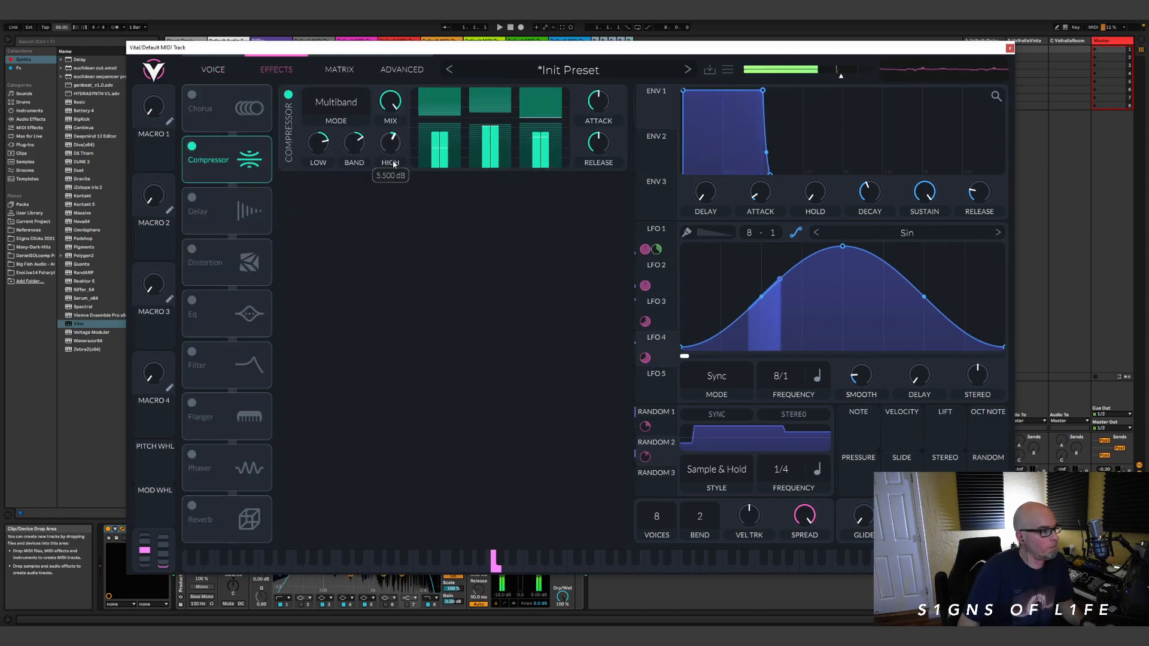
# Step: Enable the Delay effect in Ping Pong mode and make its first 1/8 delay time dotted
pyautogui.click(192, 198)
pyautogui.click(354, 236)
pyautogui.click(335, 299)
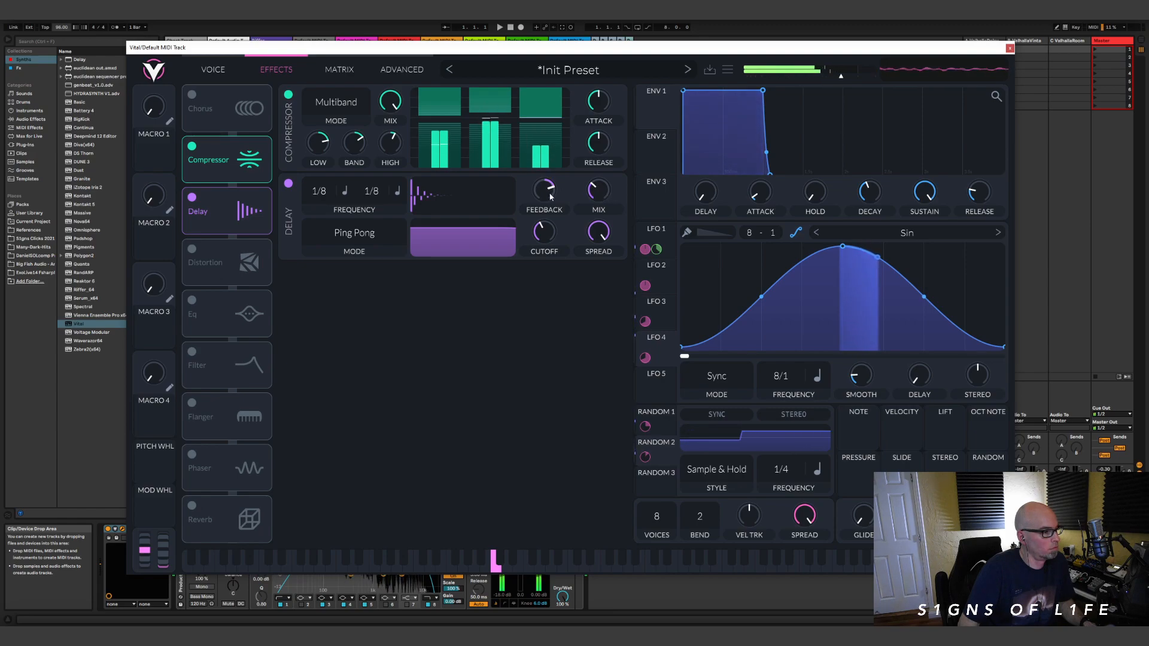
pyautogui.click(345, 191)
pyautogui.click(359, 240)
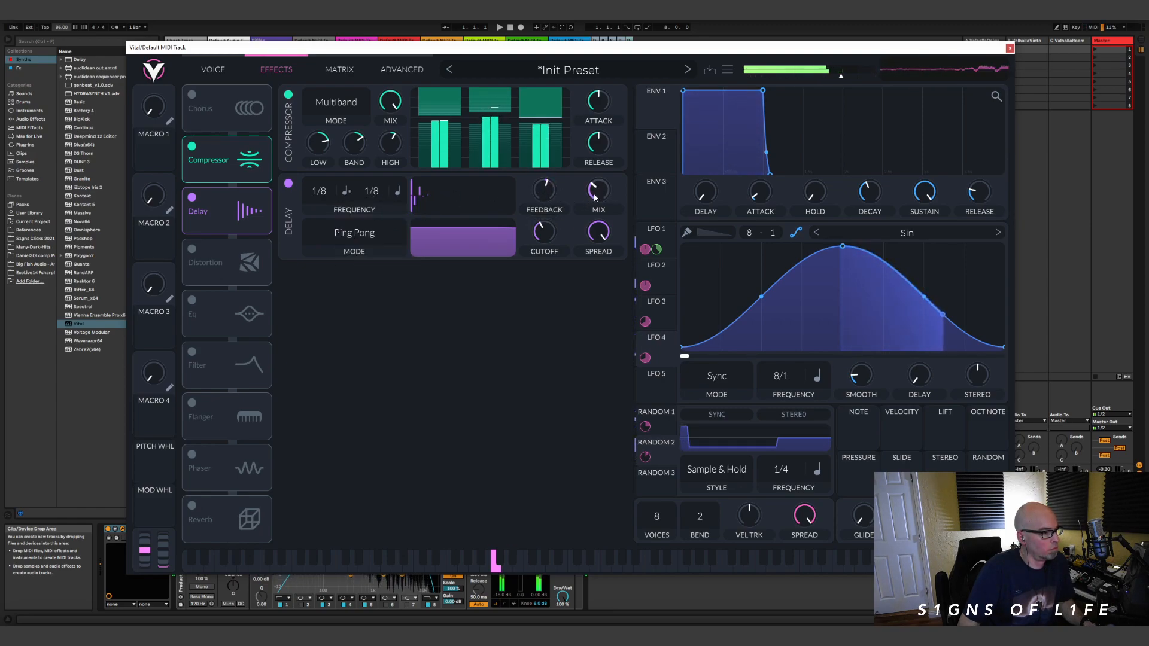
# Step: Set the delay's feedback to about 28%, raise its filter cutoff and narrow its filter spread
pyautogui.scroll(4, 549, 191)
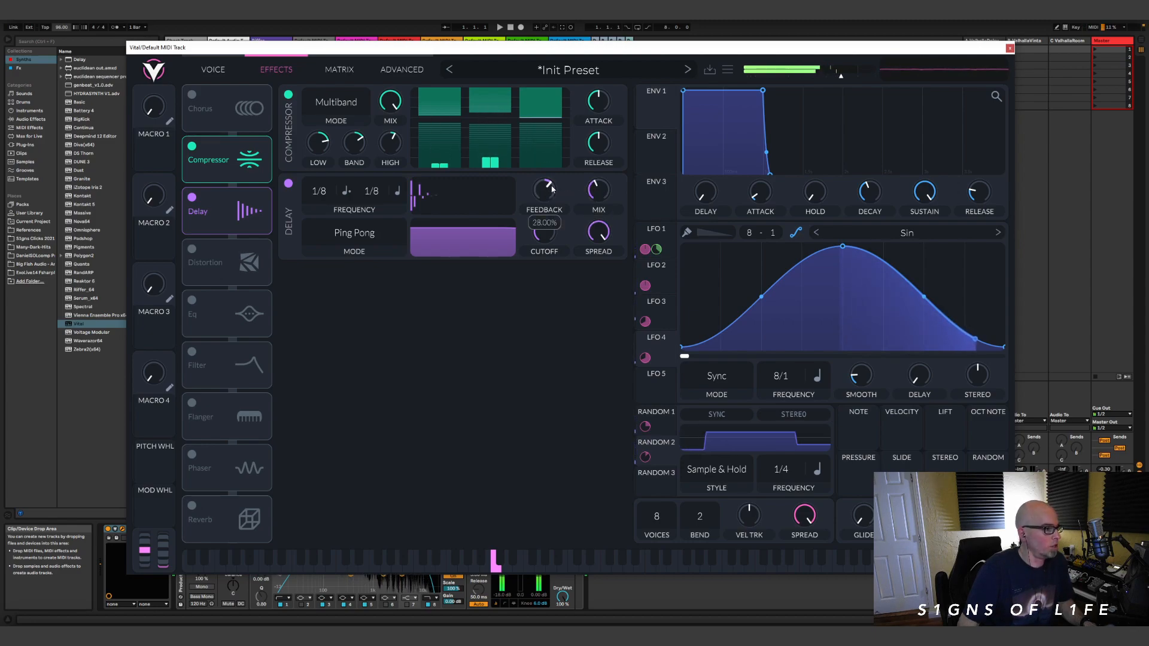
pyautogui.scroll(4, 532, 239)
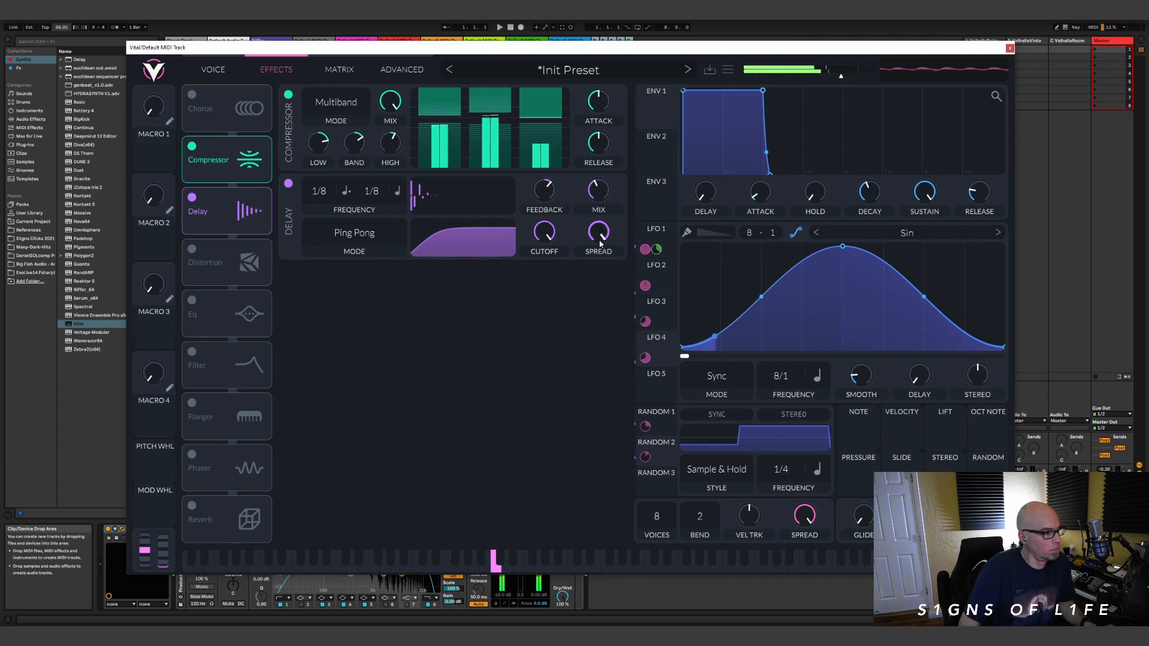
pyautogui.moveTo(597, 242); pyautogui.dragTo(596, 246)
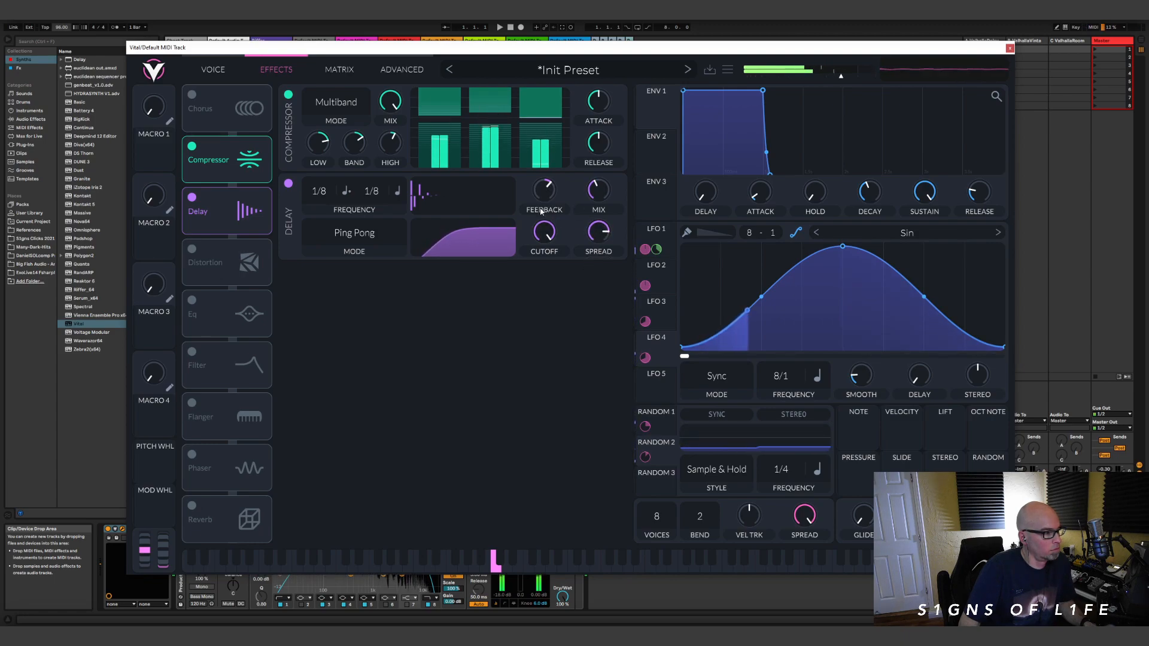
# Step: Set oscillator 2's transpose to 0 and reduce the LFO modulation amounts on both oscillator levels
pyautogui.click(212, 70)
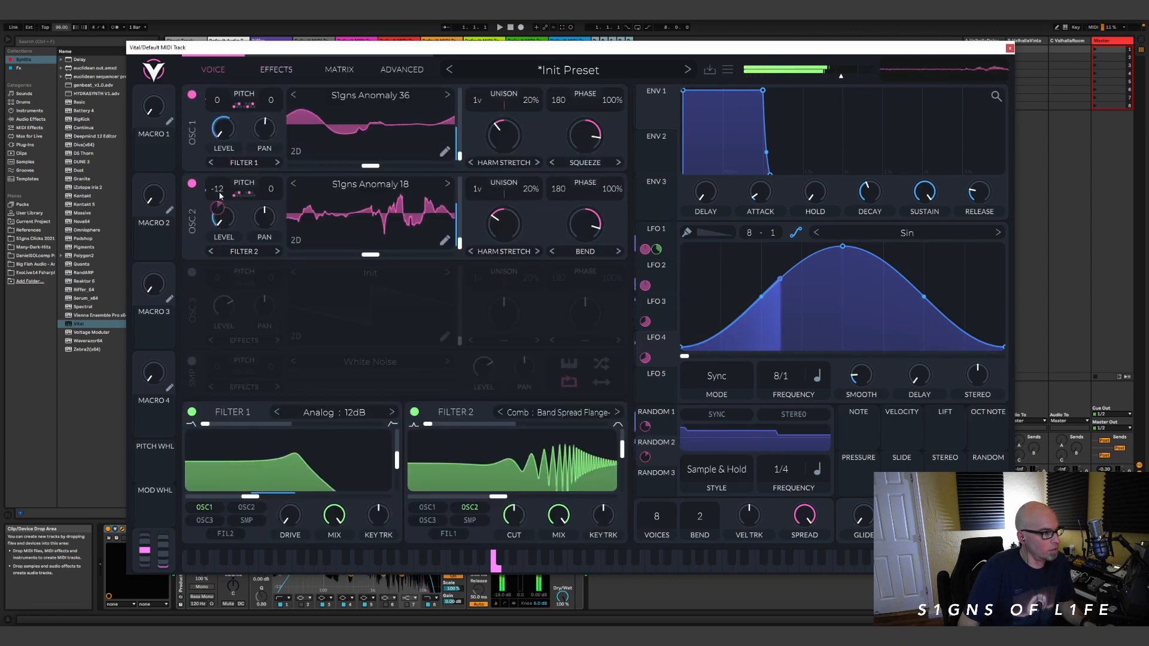
pyautogui.moveTo(218, 189); pyautogui.dragTo(225, 167)
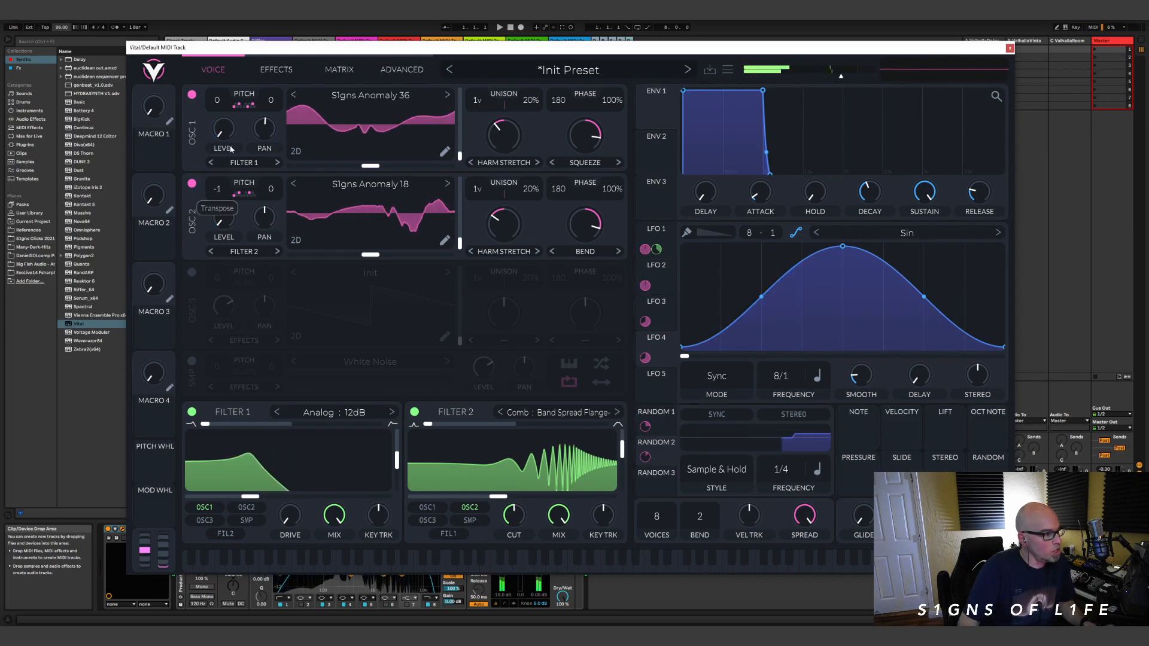
pyautogui.moveTo(224, 250); pyautogui.dragTo(224, 256)
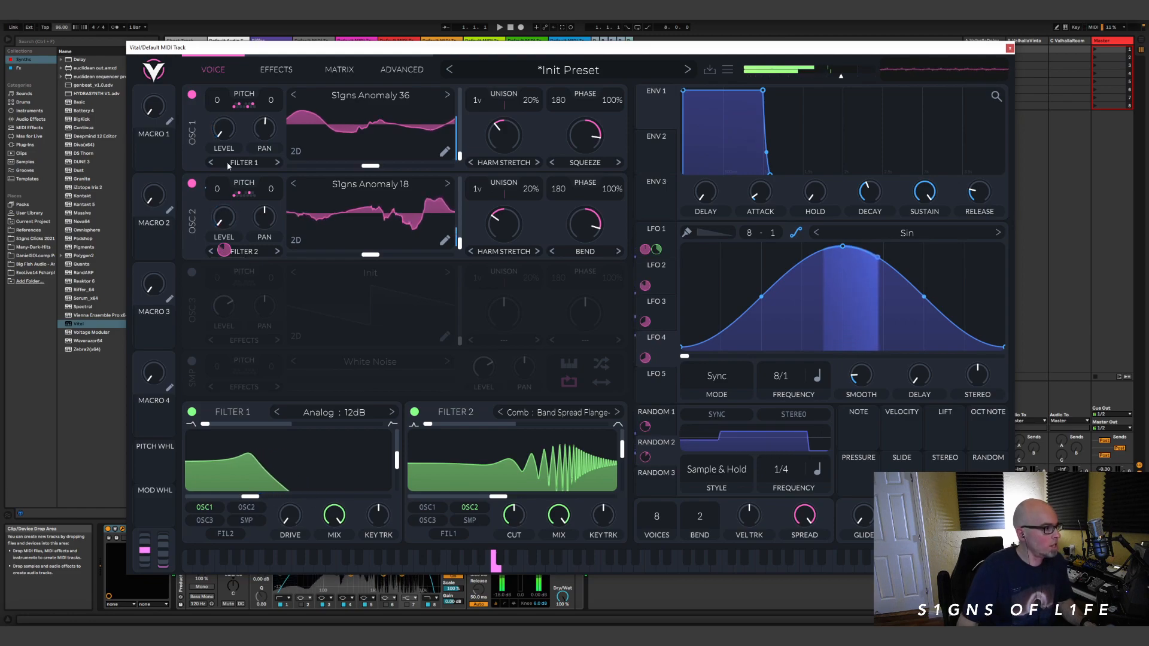
pyautogui.moveTo(223, 144)
pyautogui.moveTo(224, 161); pyautogui.dragTo(224, 178)
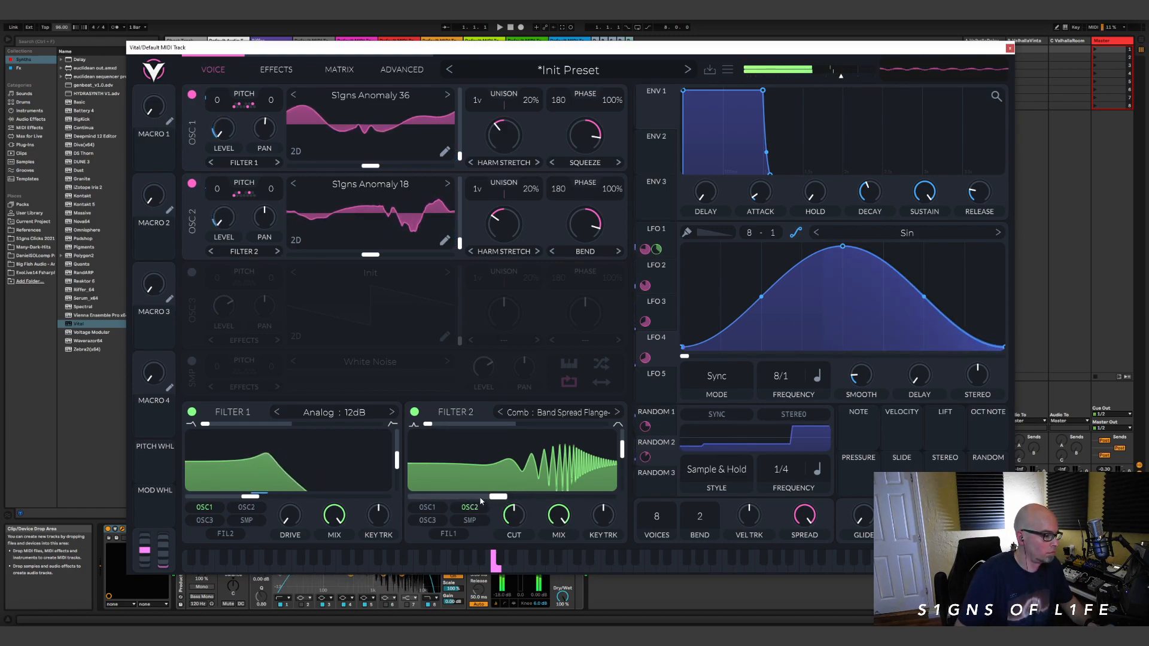
# Step: Change Filter 2 to the Formant type AIUO and move its horizontal formant position almost fully up
pyautogui.moveTo(500, 499)
pyautogui.mouseDown()
pyautogui.moveTo(440, 505)
pyautogui.moveTo(471, 524)
pyautogui.moveTo(515, 507)
pyautogui.mouseUp()
pyautogui.click(561, 412)
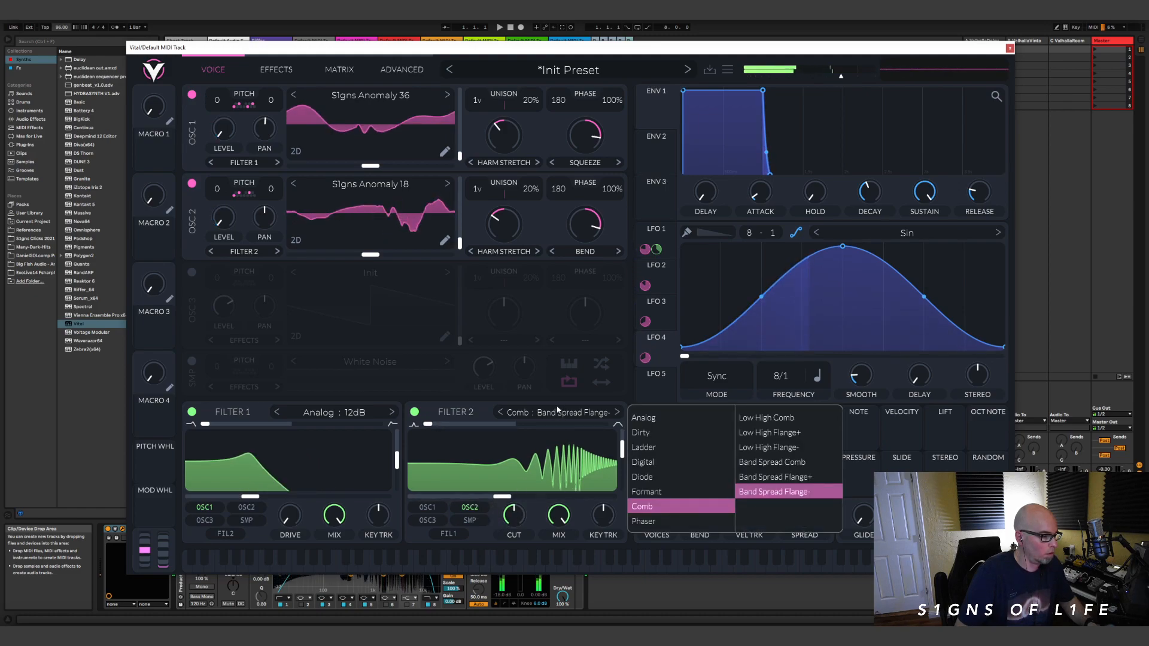
pyautogui.click(658, 491)
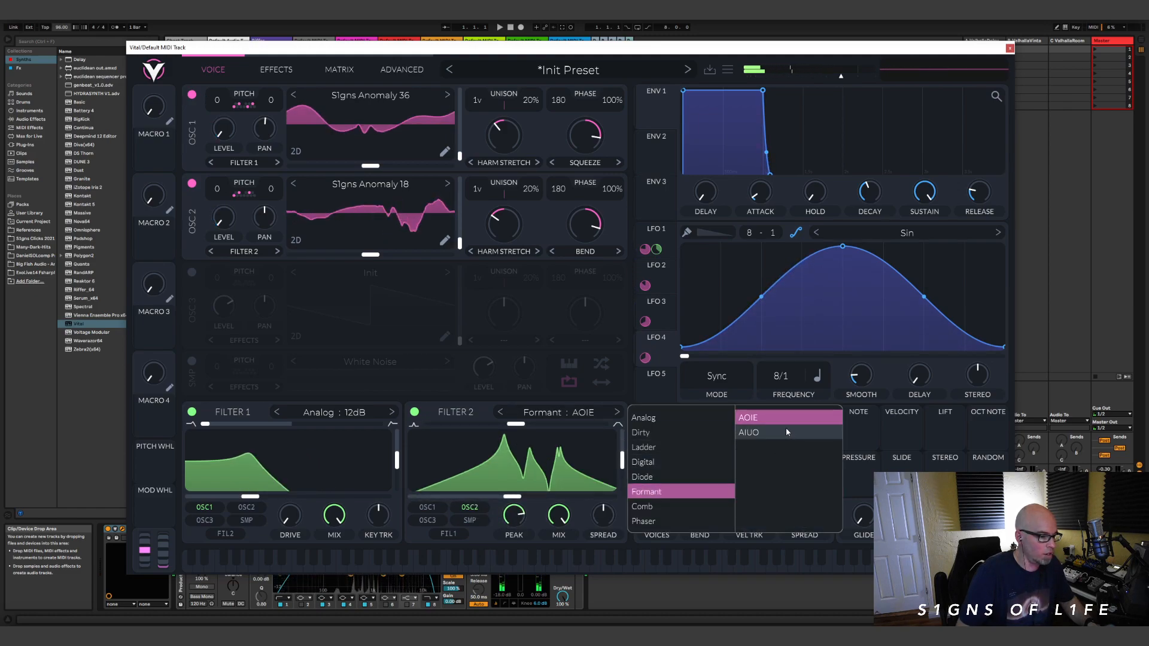
pyautogui.click(755, 434)
pyautogui.moveTo(512, 496); pyautogui.dragTo(611, 501)
pyautogui.moveTo(623, 462)
pyautogui.mouseDown()
pyautogui.moveTo(636, 427)
pyautogui.moveTo(624, 461)
pyautogui.mouseUp()
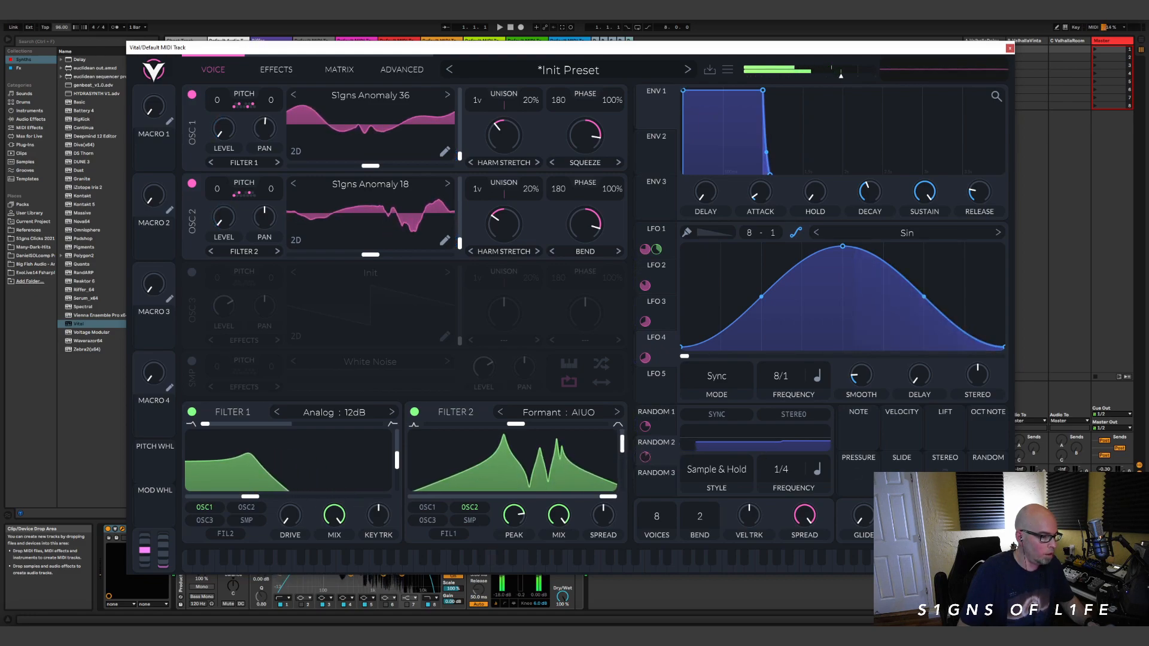
# Step: Assign Random 3 to Filter 2's vertical formant position and lower the horizontal formant position to its minimum
pyautogui.moveTo(944, 468); pyautogui.dragTo(645, 459)
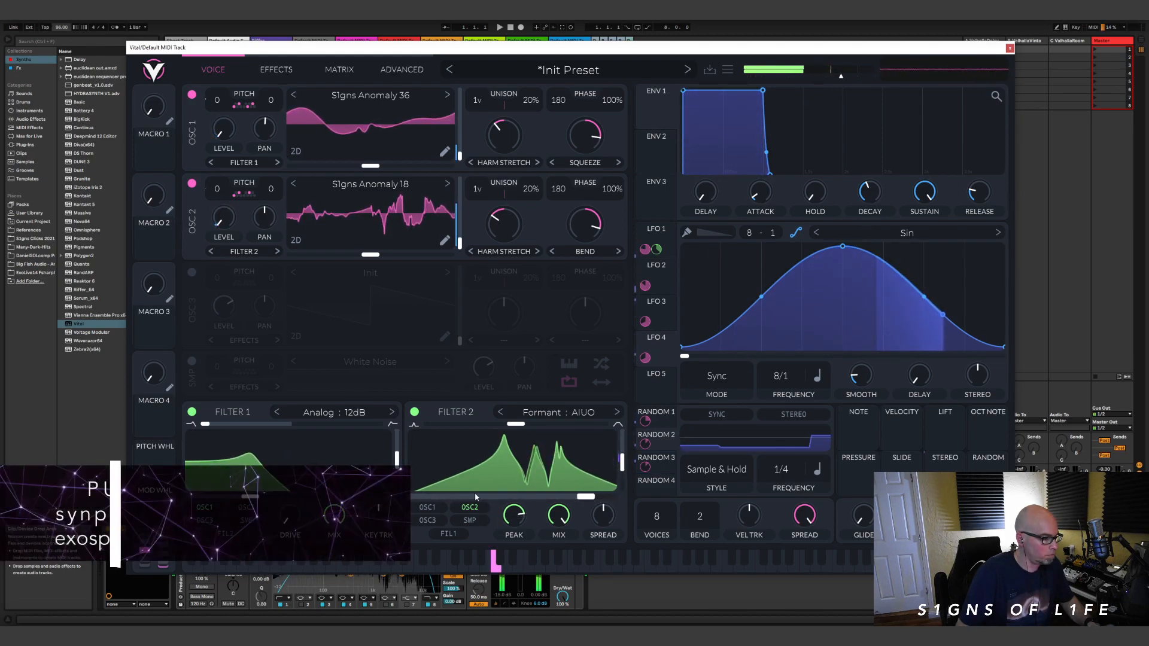
pyautogui.click(495, 496)
pyautogui.moveTo(554, 515); pyautogui.dragTo(553, 527)
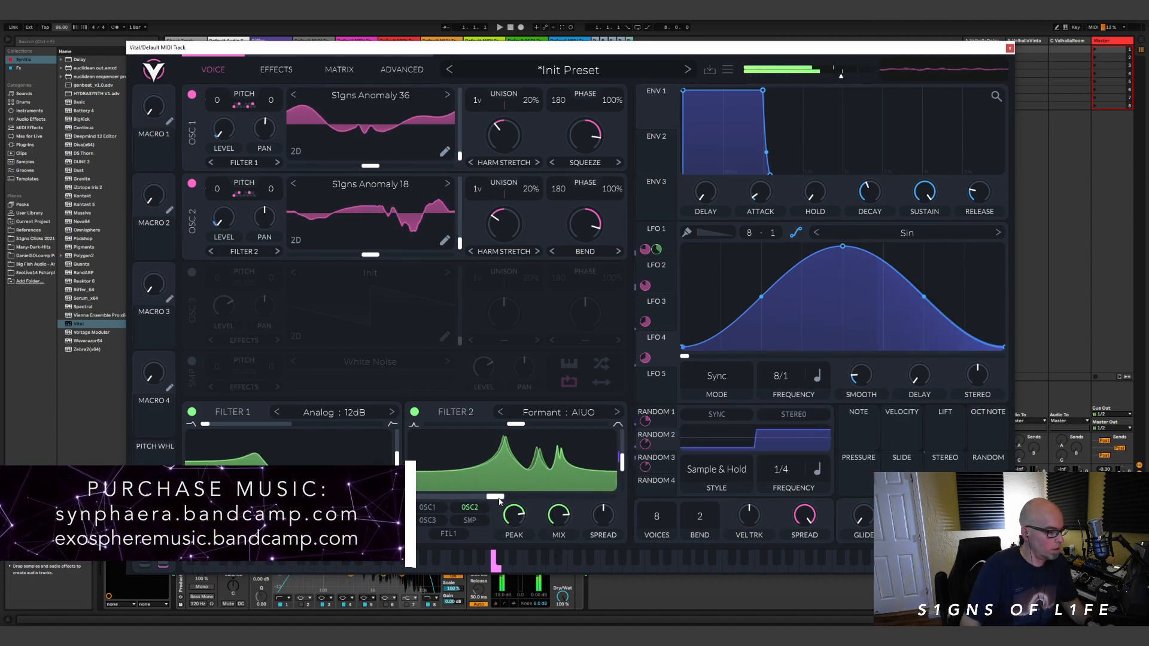
pyautogui.moveTo(499, 502); pyautogui.dragTo(432, 506)
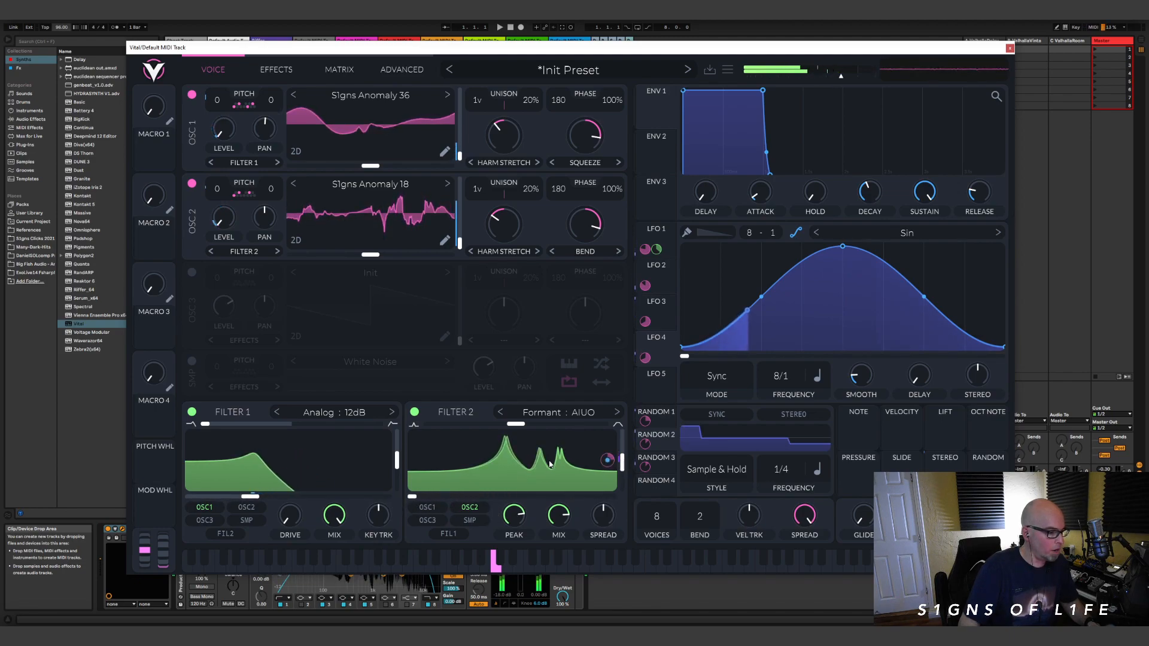
# Step: Raise Filter 1's cutoff slightly and modulate it with LFO 5 in Sync mode at 8/1, using a reduced amount
pyautogui.moveTo(250, 496)
pyautogui.mouseDown()
pyautogui.moveTo(293, 499)
pyautogui.moveTo(263, 497)
pyautogui.mouseUp()
pyautogui.moveTo(655, 390); pyautogui.dragTo(264, 496)
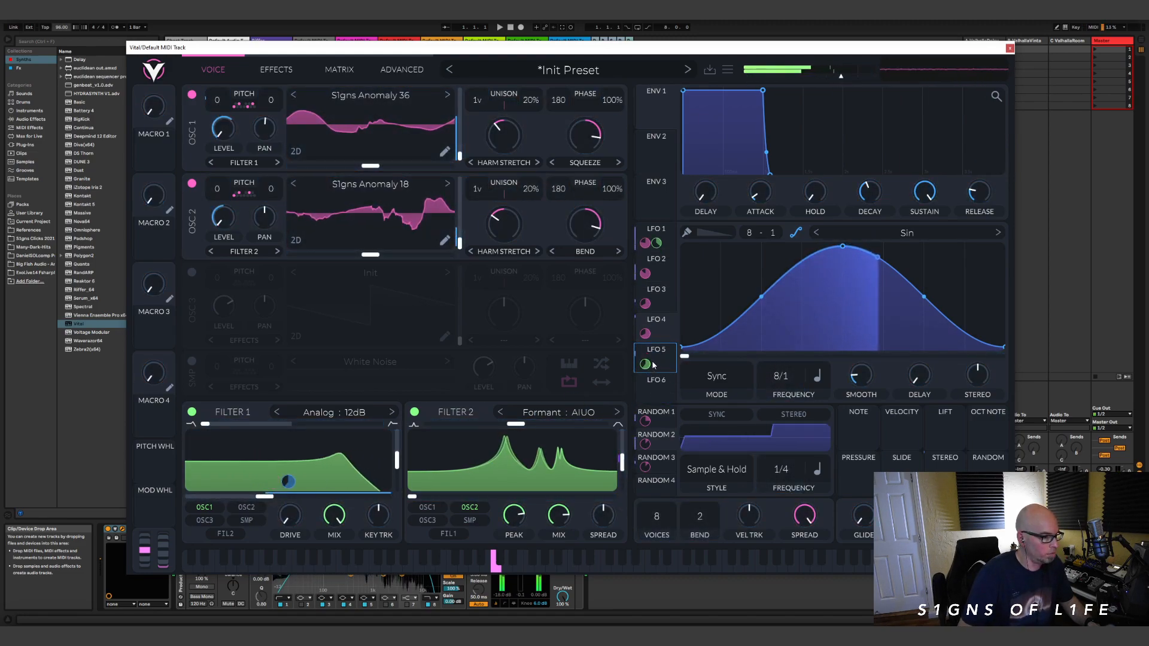
pyautogui.click(671, 357)
pyautogui.click(713, 389)
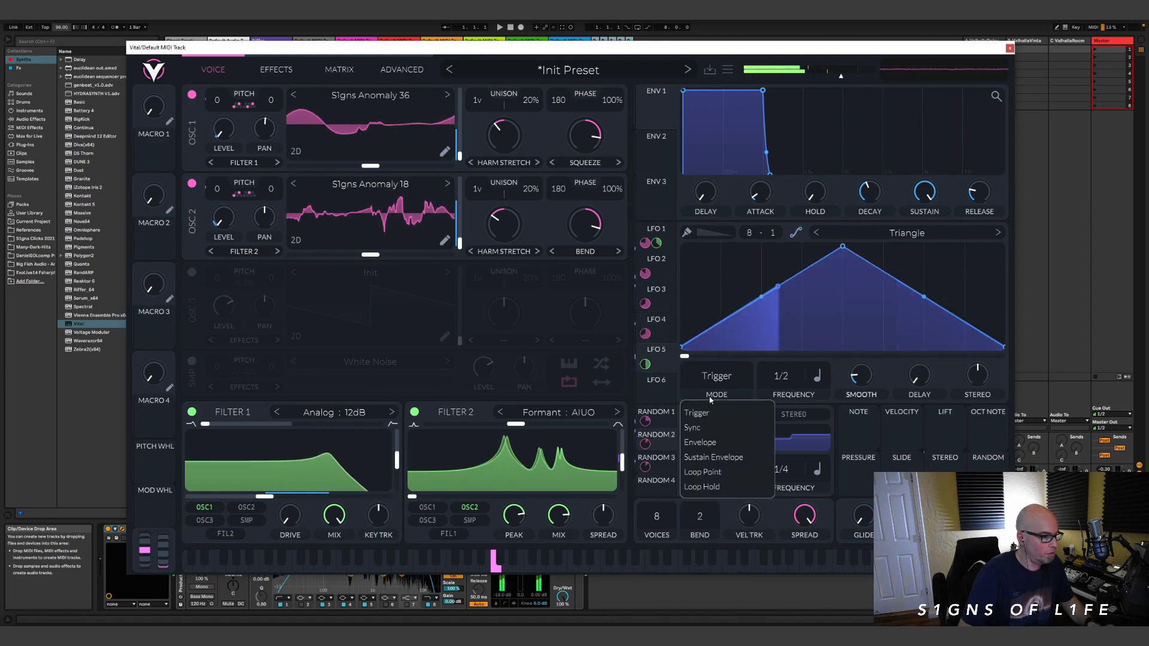
pyautogui.click(693, 428)
pyautogui.moveTo(782, 382); pyautogui.dragTo(782, 432)
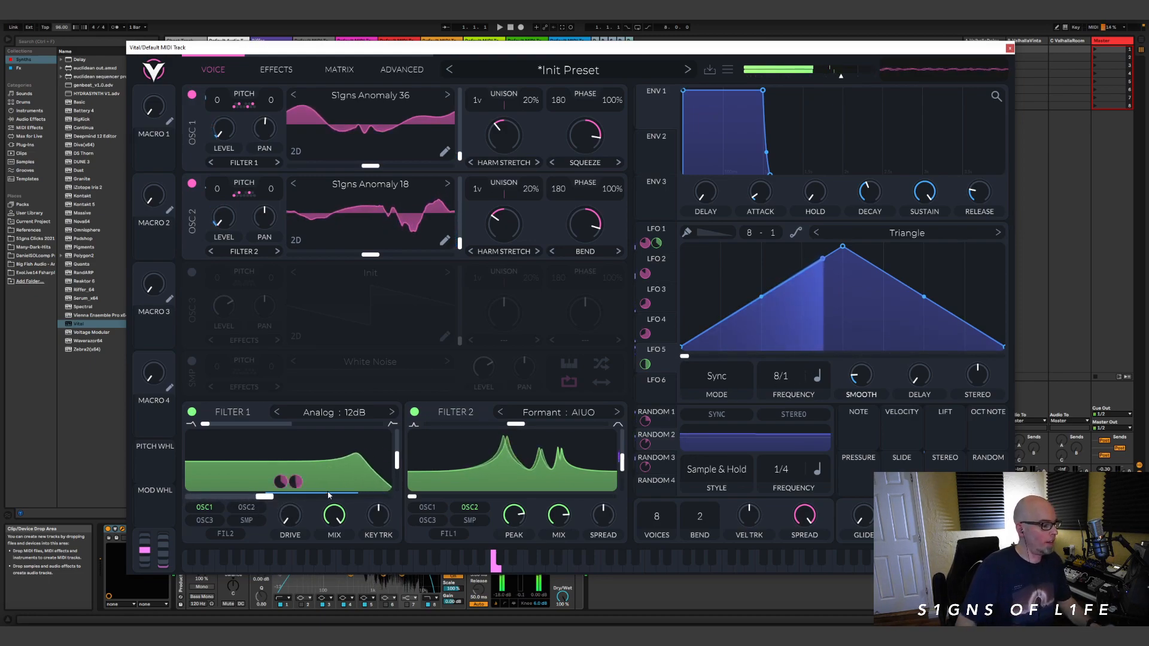
pyautogui.moveTo(645, 364); pyautogui.dragTo(645, 371)
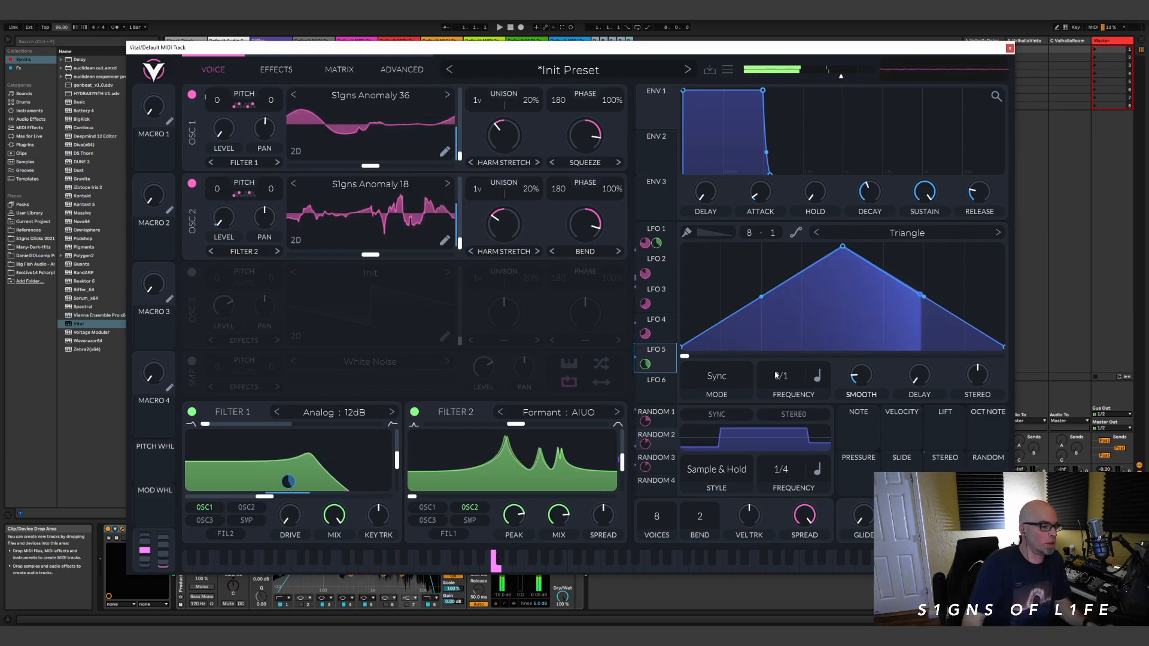
# Step: Review LFO 2's rhythmic shape and the timing options for its frequency
pyautogui.click(661, 273)
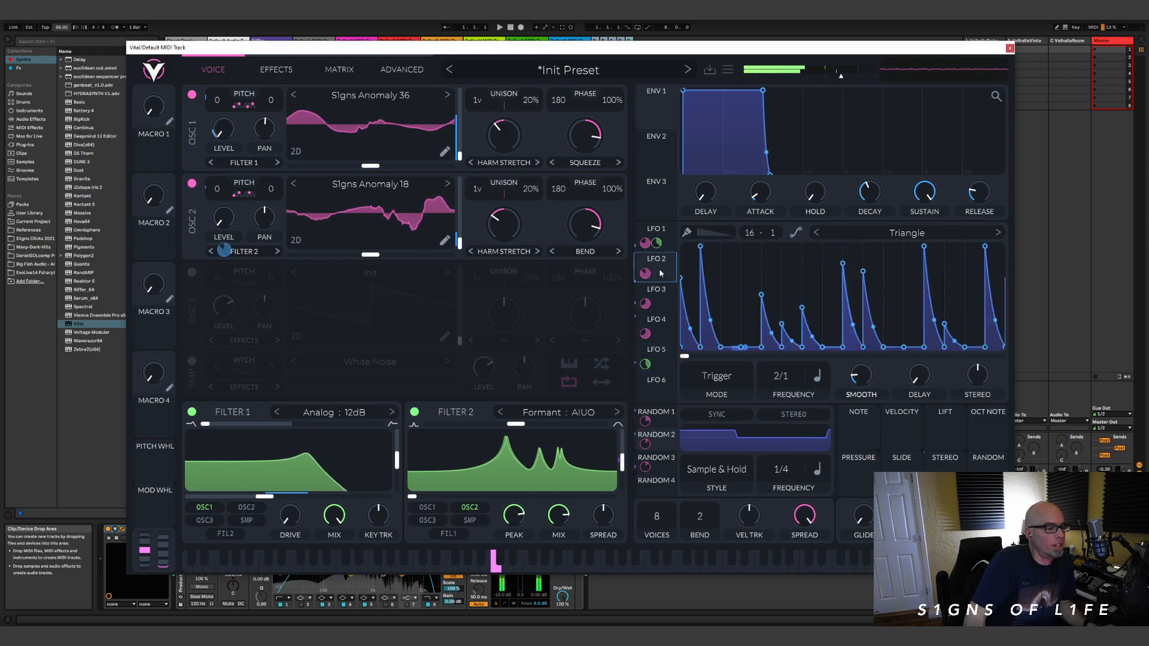
pyautogui.click(816, 378)
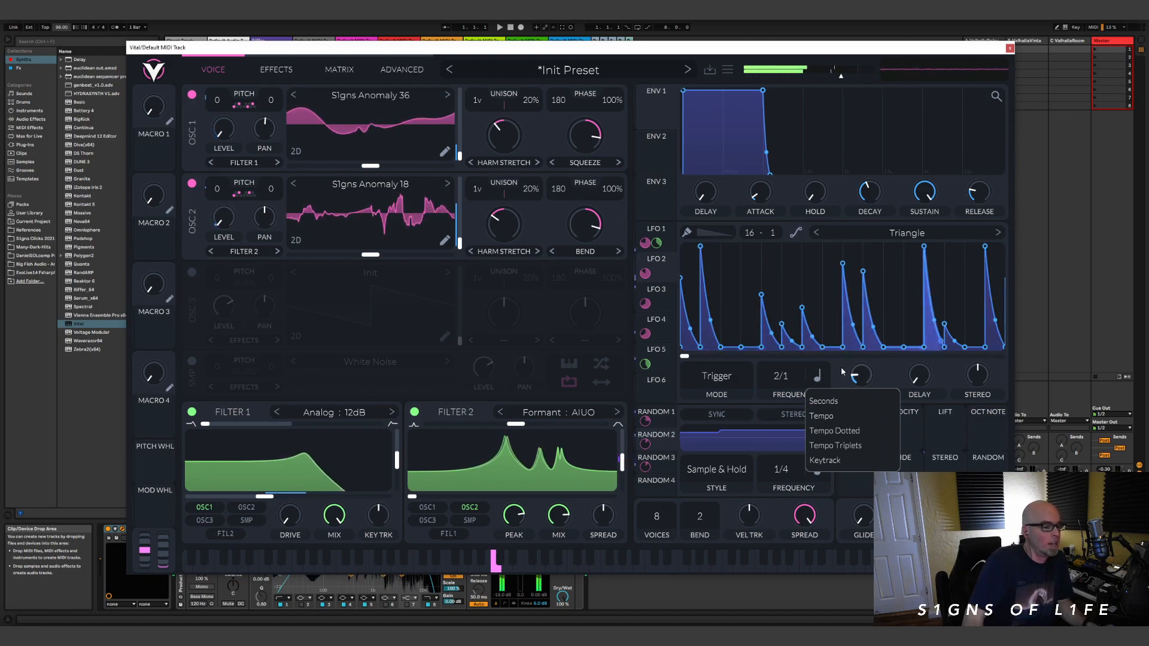
pyautogui.click(841, 371)
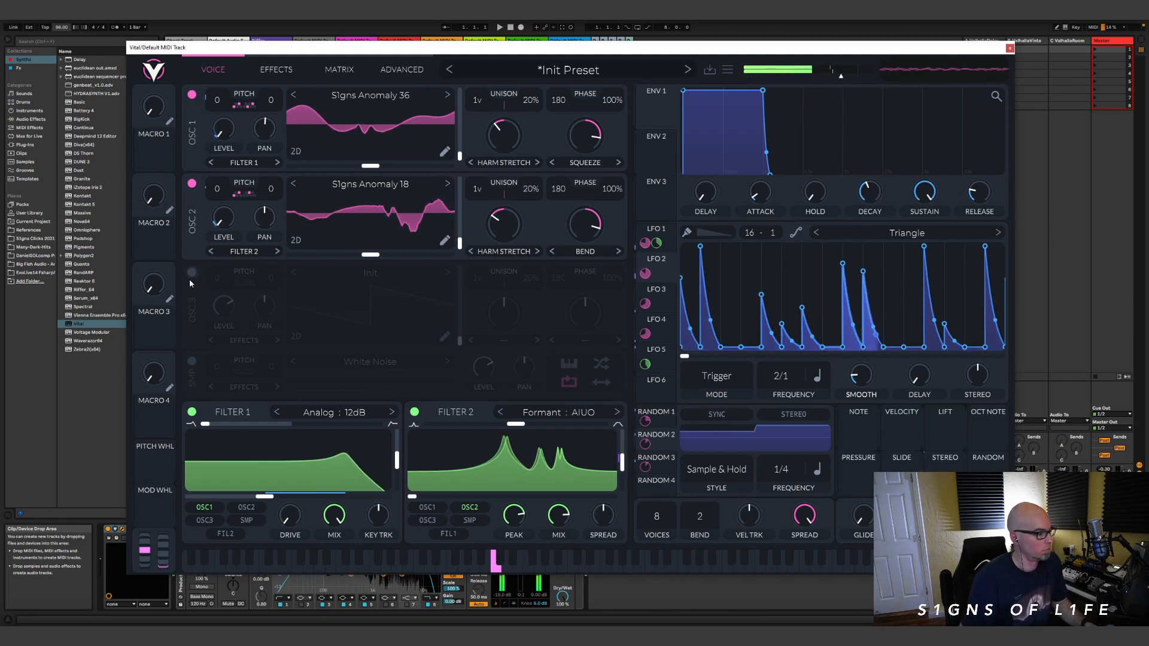
# Step: Paint an uneven descending-ramp rhythm on LFO 6's 8-step grid, flatten the third step and curve the decays inward
pyautogui.click(656, 379)
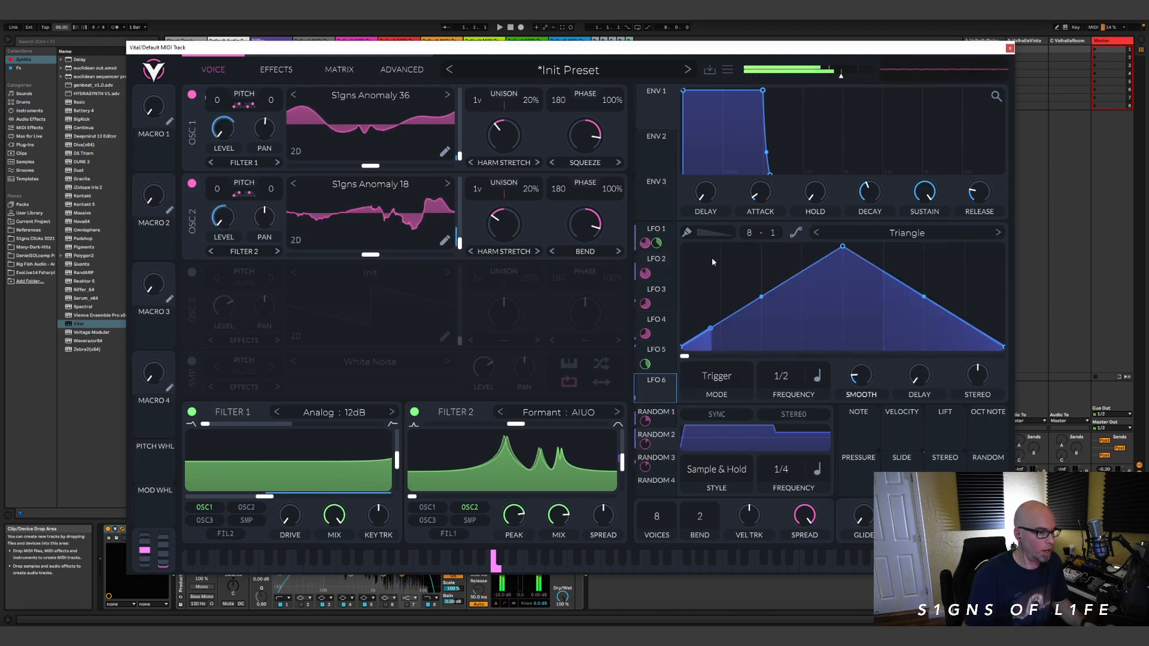
pyautogui.click(687, 233)
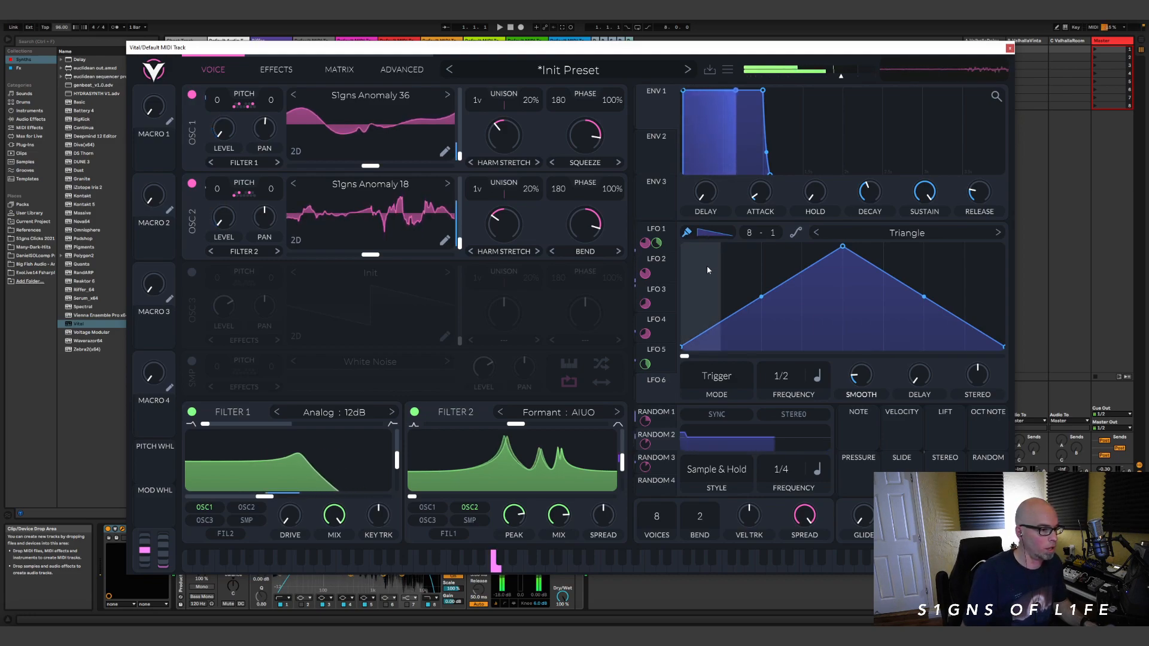
pyautogui.moveTo(703, 270)
pyautogui.mouseDown()
pyautogui.moveTo(712, 263)
pyautogui.moveTo(784, 293)
pyautogui.moveTo(1024, 242)
pyautogui.mouseUp()
pyautogui.moveTo(905, 330)
pyautogui.mouseDown()
pyautogui.moveTo(859, 317)
pyautogui.moveTo(857, 260)
pyautogui.mouseUp()
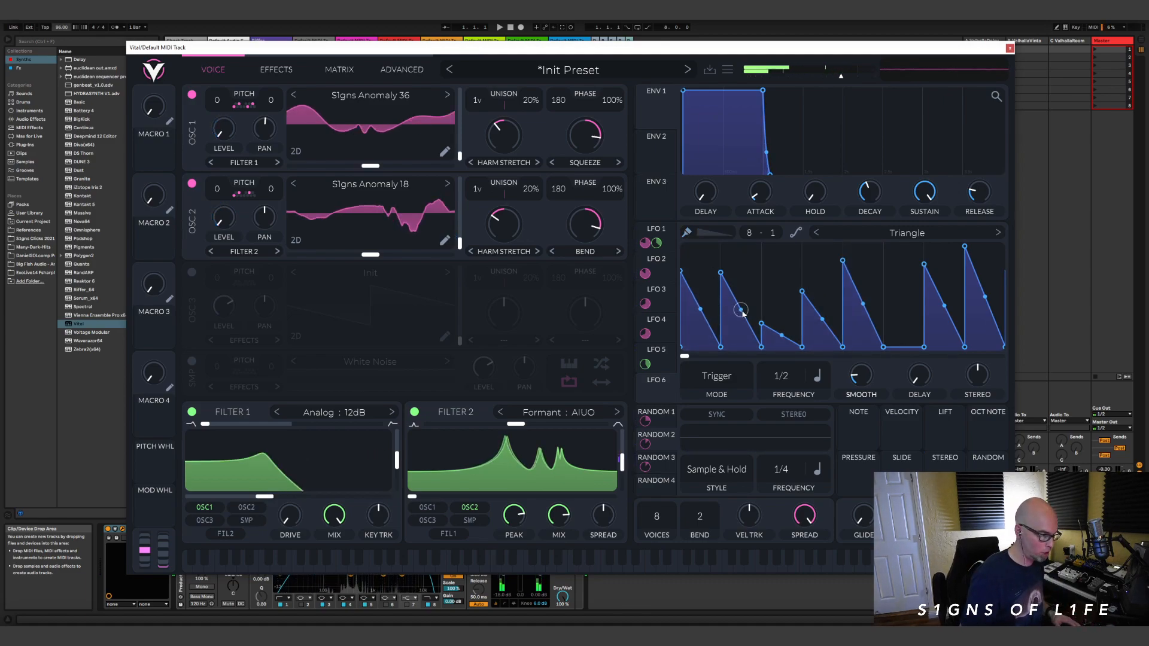
pyautogui.moveTo(742, 310); pyautogui.dragTo(764, 363)
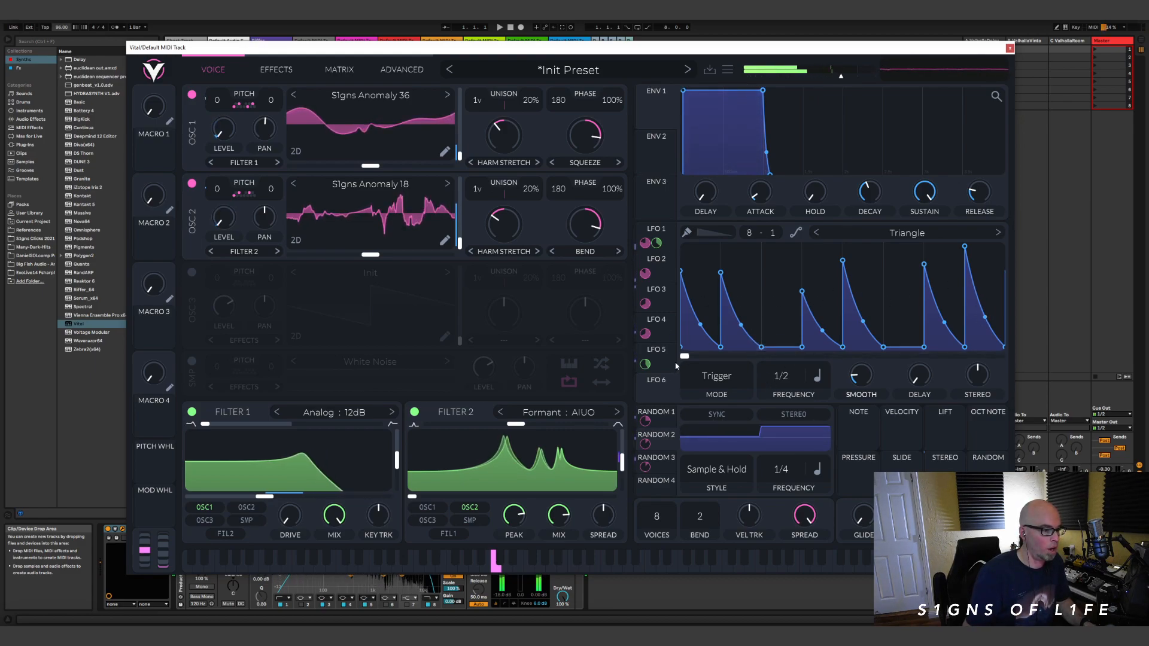
# Step: Enable oscillator 3 with its level at 0 and modulate it with LFO 6 at a 2/1 frequency and reduced amount
pyautogui.click(191, 272)
pyautogui.moveTo(645, 364); pyautogui.dragTo(219, 308)
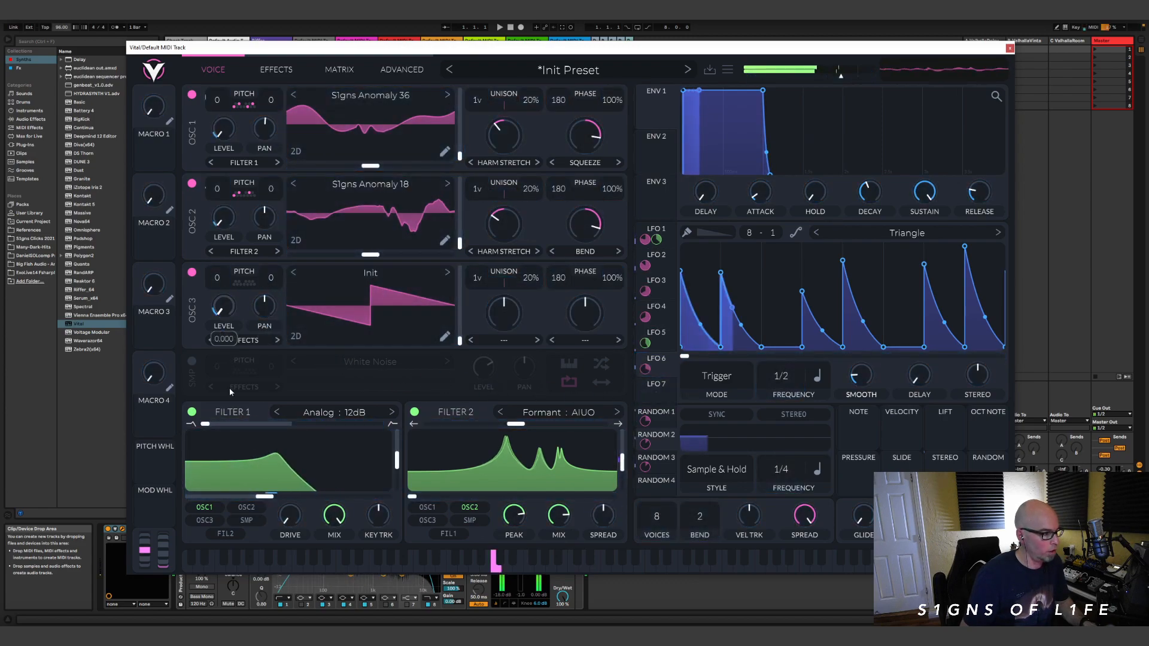
pyautogui.moveTo(787, 382); pyautogui.dragTo(787, 413)
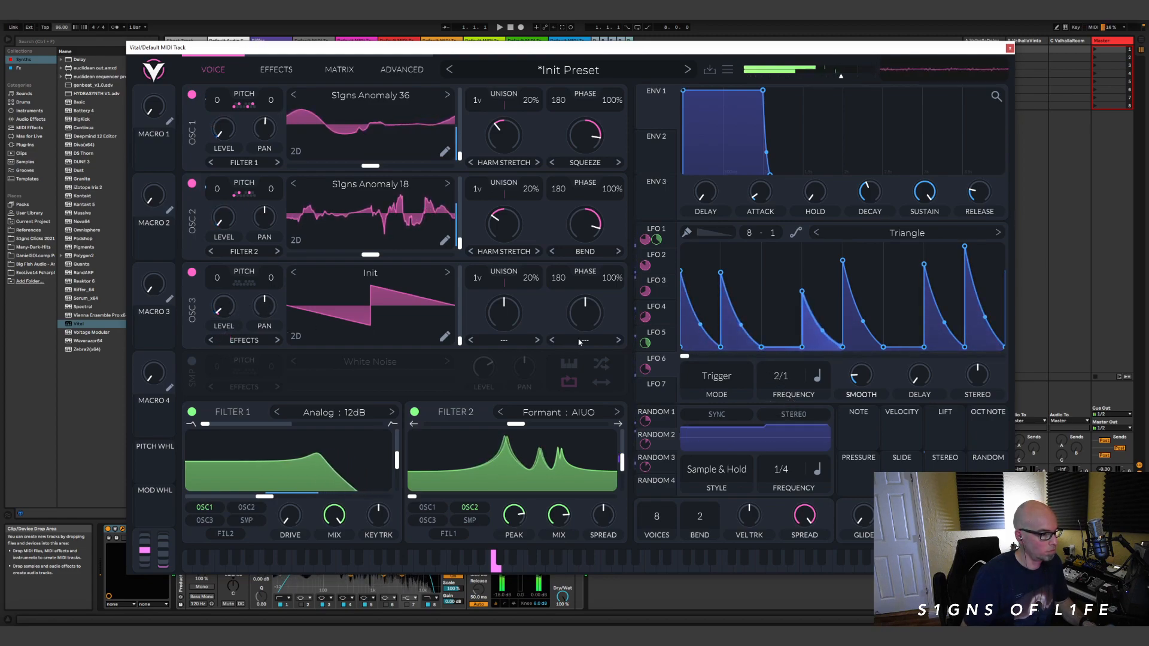
pyautogui.moveTo(645, 369); pyautogui.dragTo(644, 388)
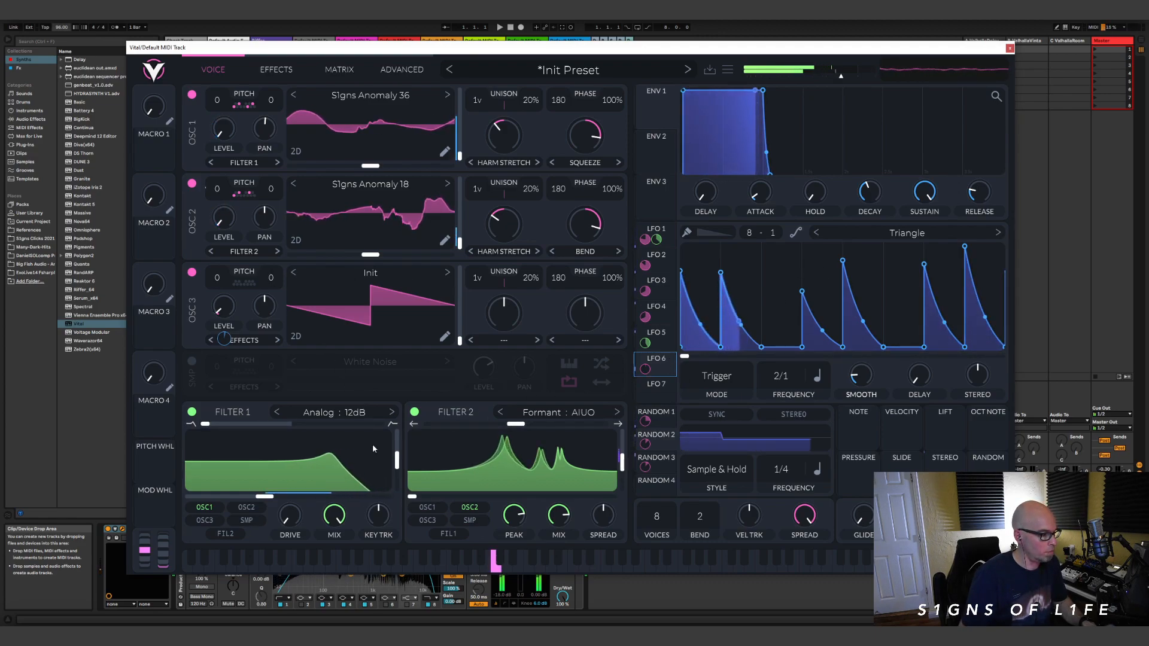
# Step: Lower Filter 1's cutoff slightly and route oscillator 3 into Filter 2
pyautogui.click(205, 521)
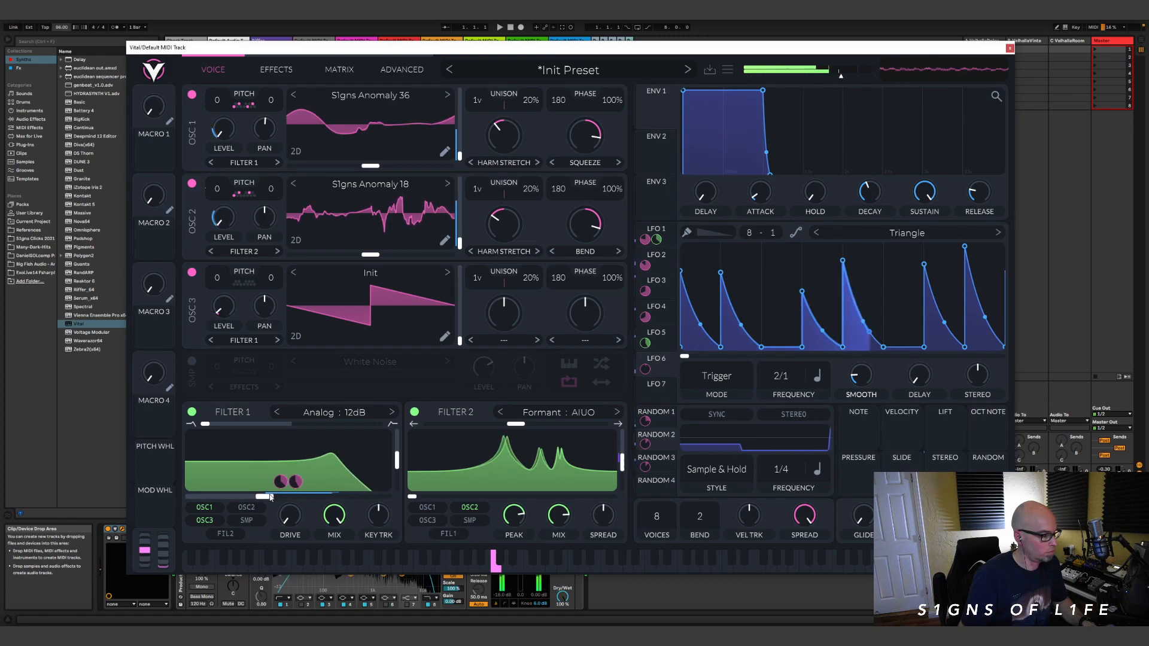
pyautogui.moveTo(265, 497); pyautogui.dragTo(253, 501)
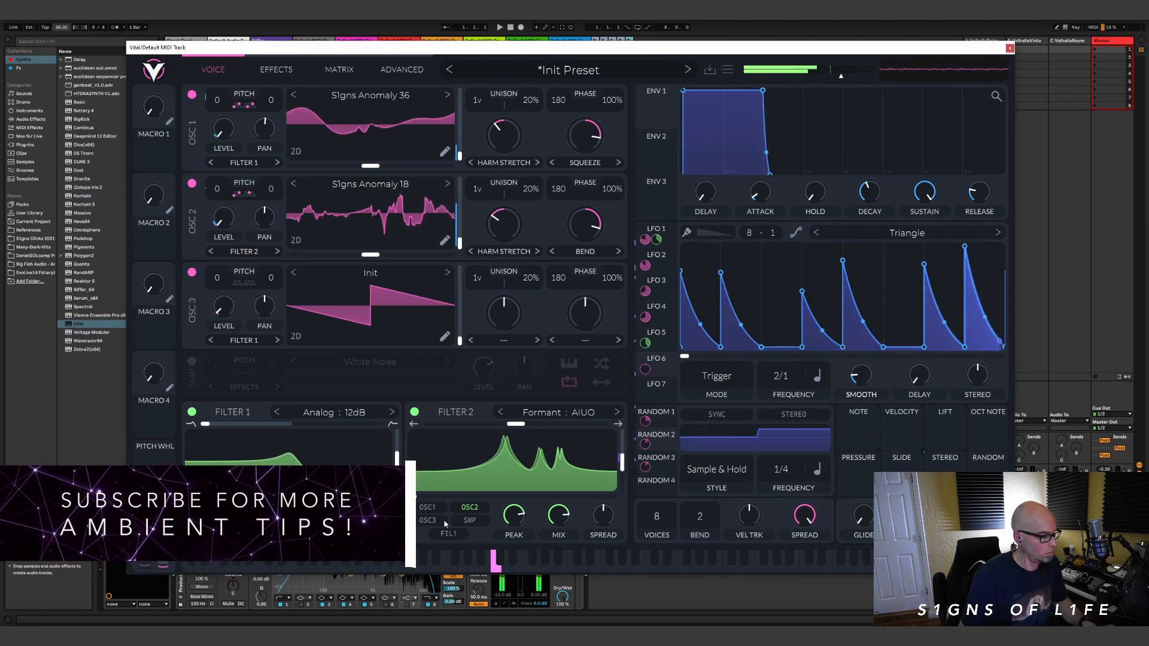
pyautogui.click(205, 521)
pyautogui.click(427, 520)
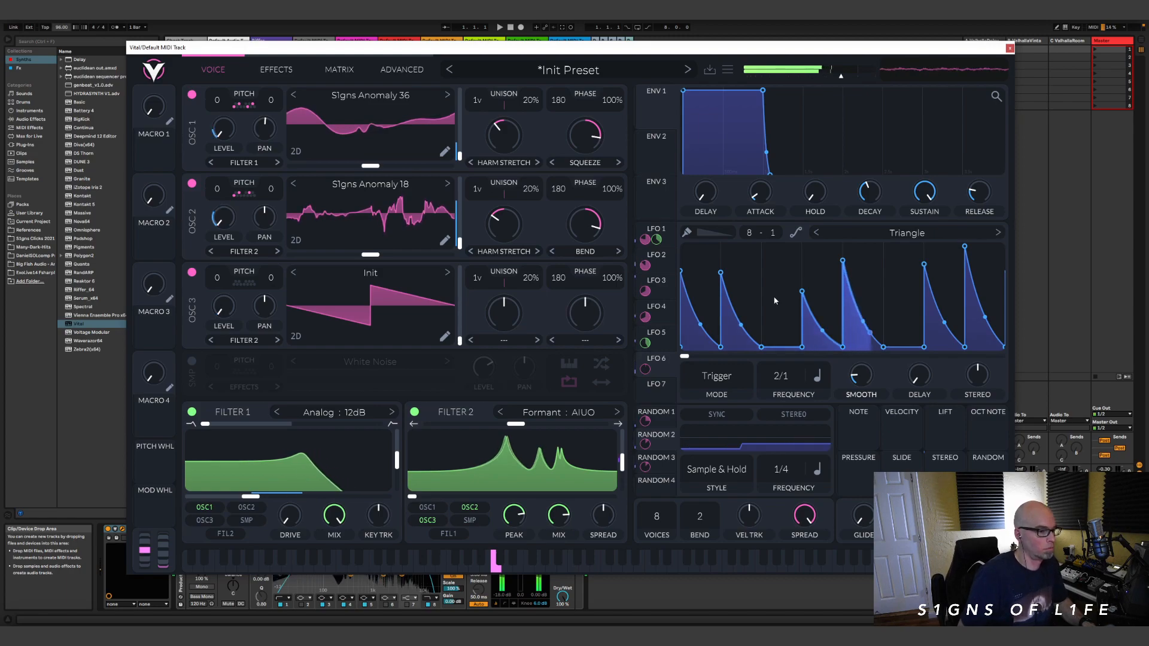
# Step: Increase LFO 6's modulation amount on oscillator 3's level and load the user wavetable S1gns Anomaly 26 into oscillator 3
pyautogui.moveTo(645, 369); pyautogui.dragTo(645, 348)
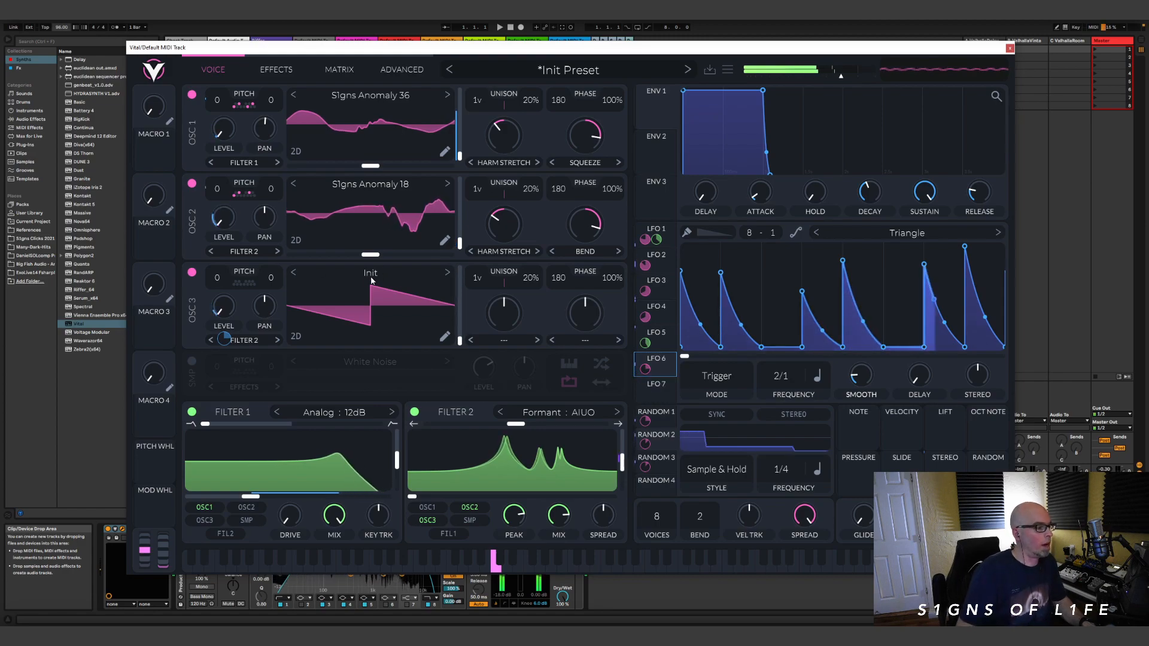
pyautogui.click(394, 274)
pyautogui.click(495, 386)
pyautogui.scroll(-10, 729, 429)
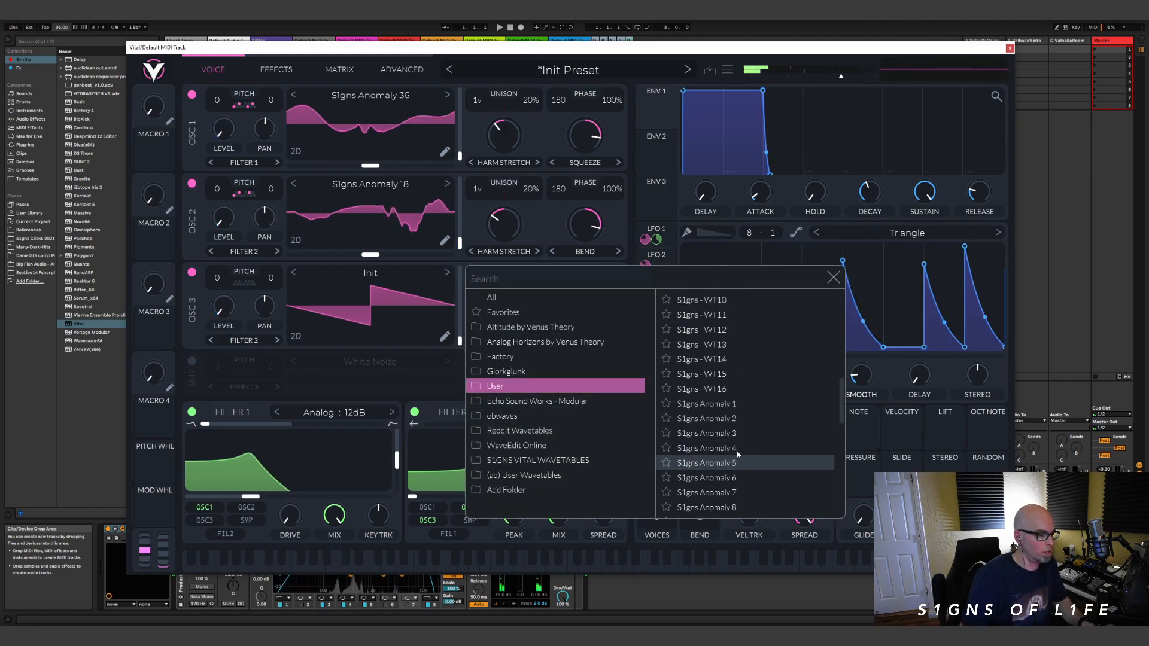
pyautogui.click(730, 449)
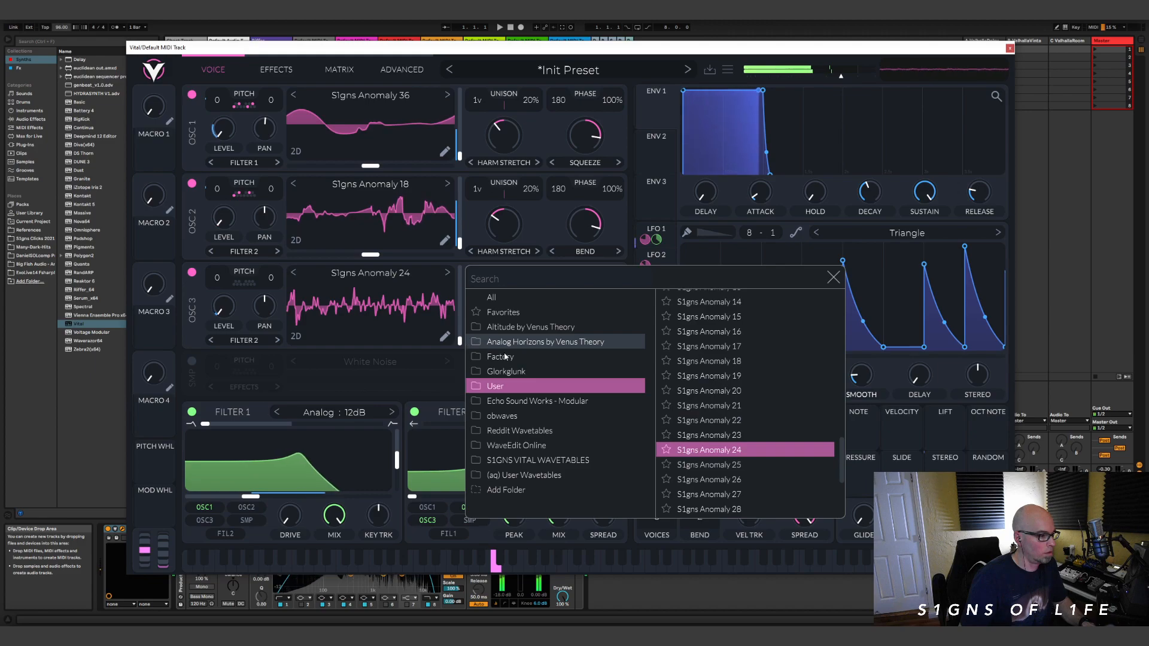
pyautogui.click(730, 480)
pyautogui.scroll(-10, 747, 407)
pyautogui.click(831, 279)
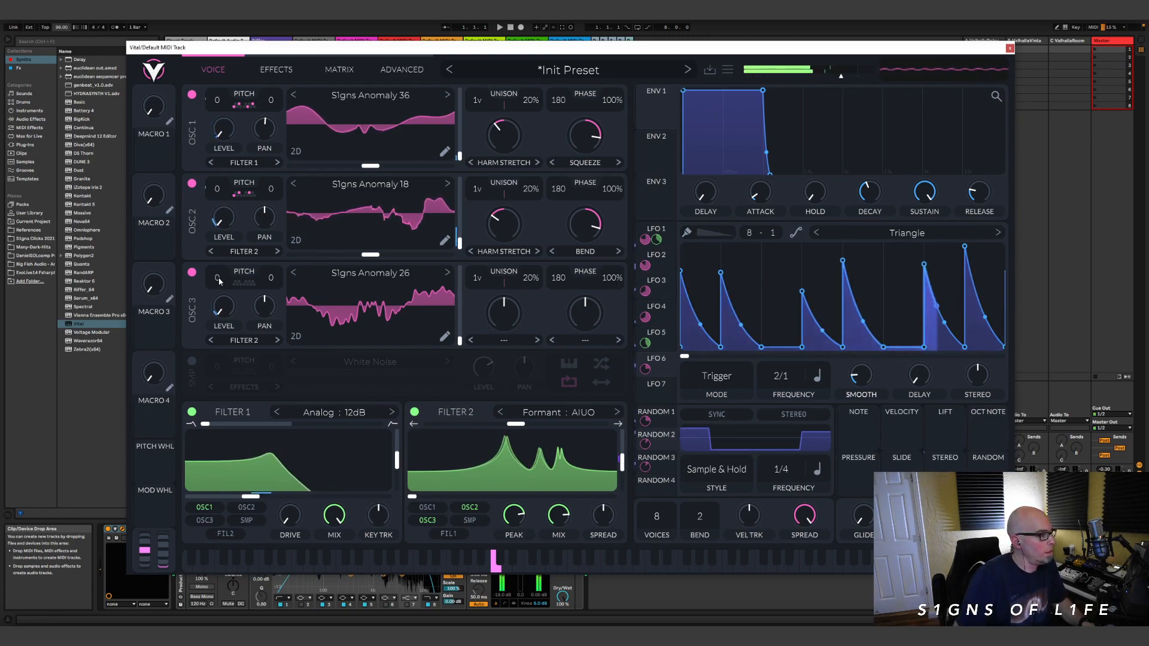
# Step: Transpose oscillator 3 to -12 semitones and slightly reduce LFO 6's modulation amount on its level
pyautogui.moveTo(217, 277); pyautogui.dragTo(219, 327)
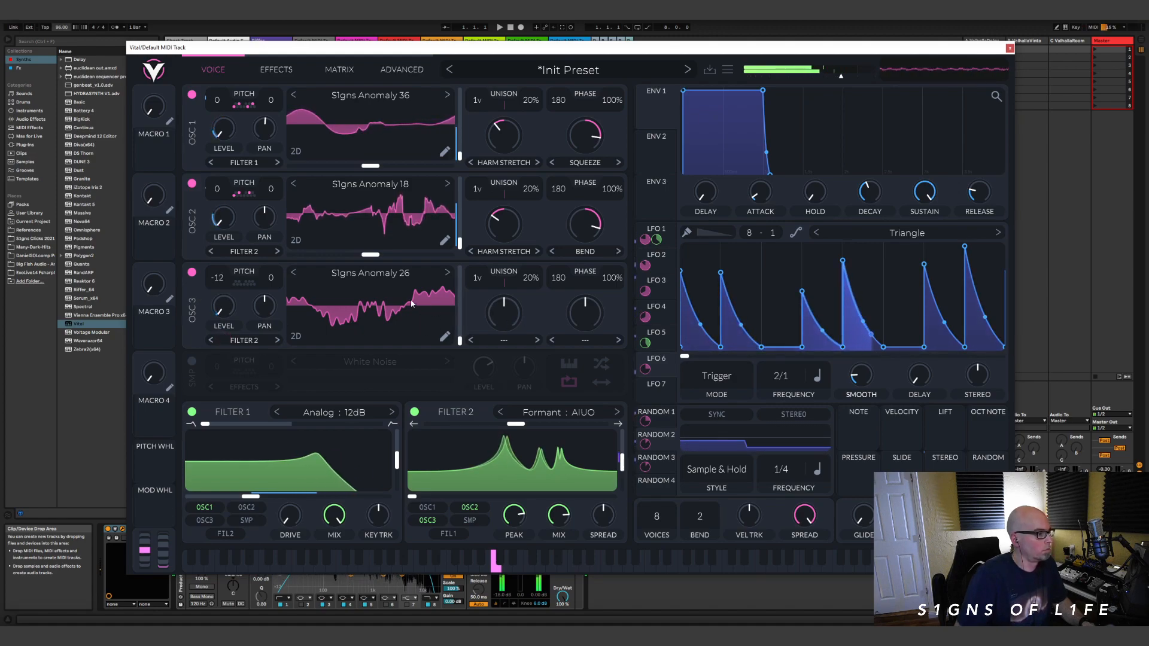
pyautogui.moveTo(645, 369); pyautogui.dragTo(645, 379)
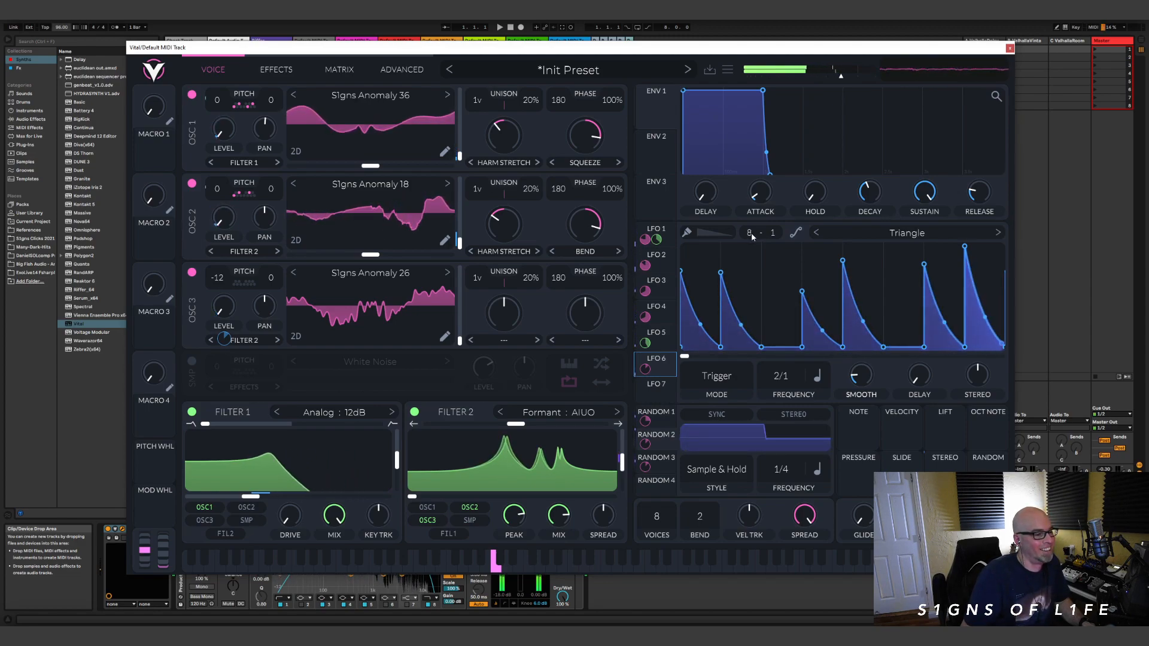
# Step: Show LFO 1's rhythm and sweep Filter 1's cutoff up high and back down to a low setting
pyautogui.click(669, 234)
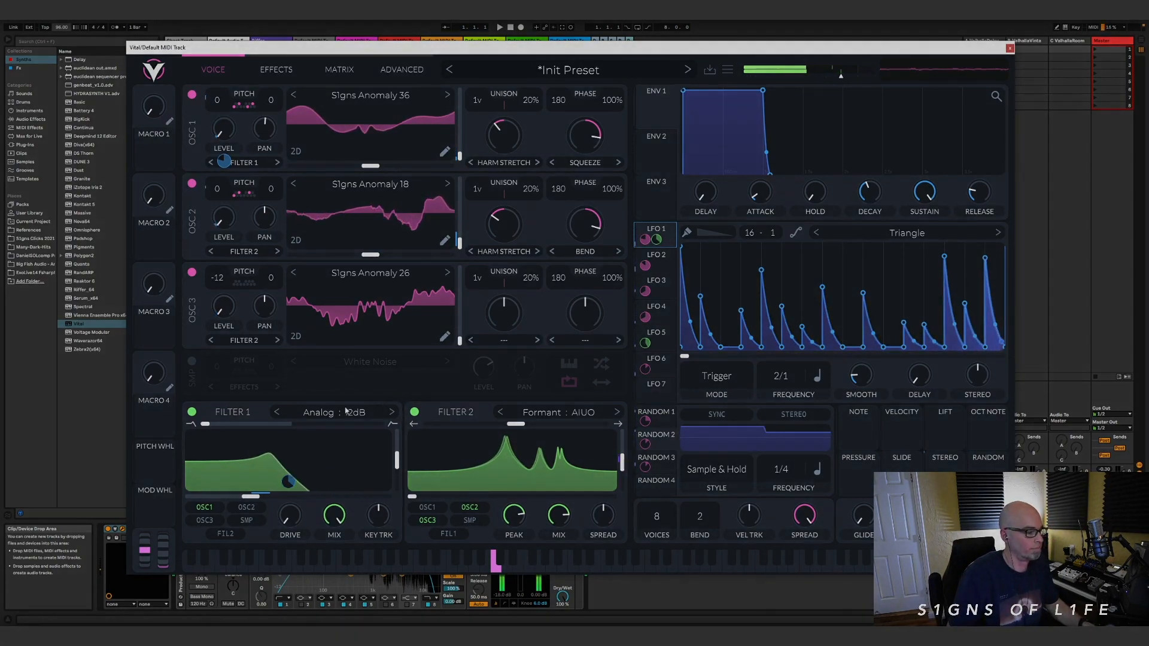
pyautogui.moveTo(283, 483)
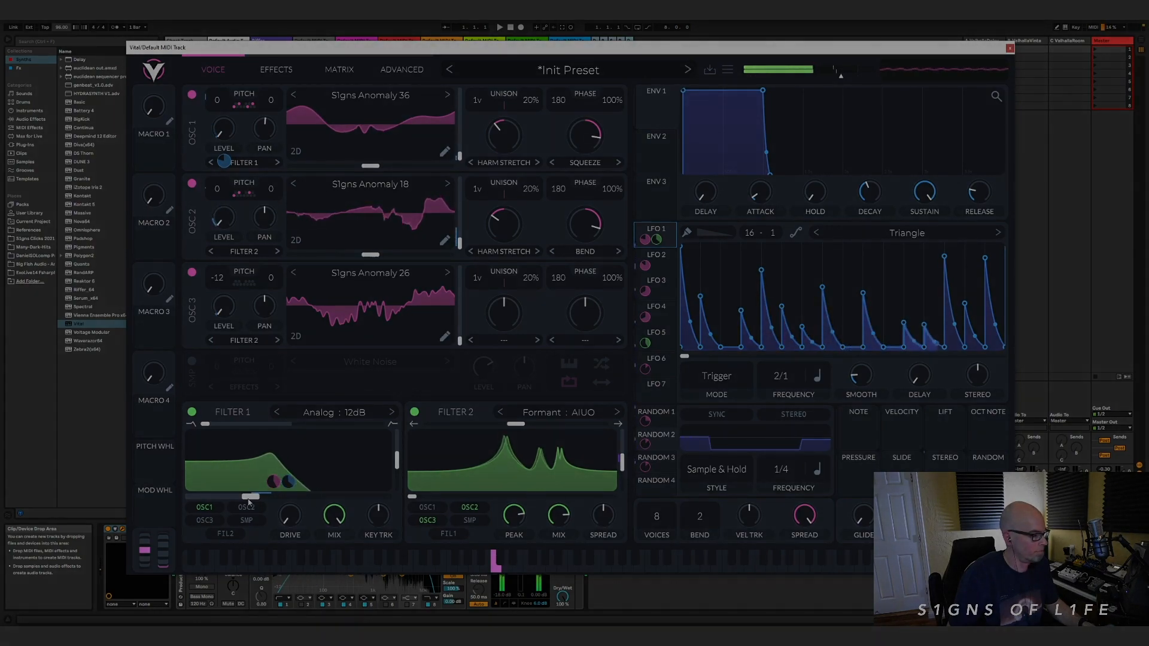
pyautogui.moveTo(248, 499); pyautogui.dragTo(312, 500)
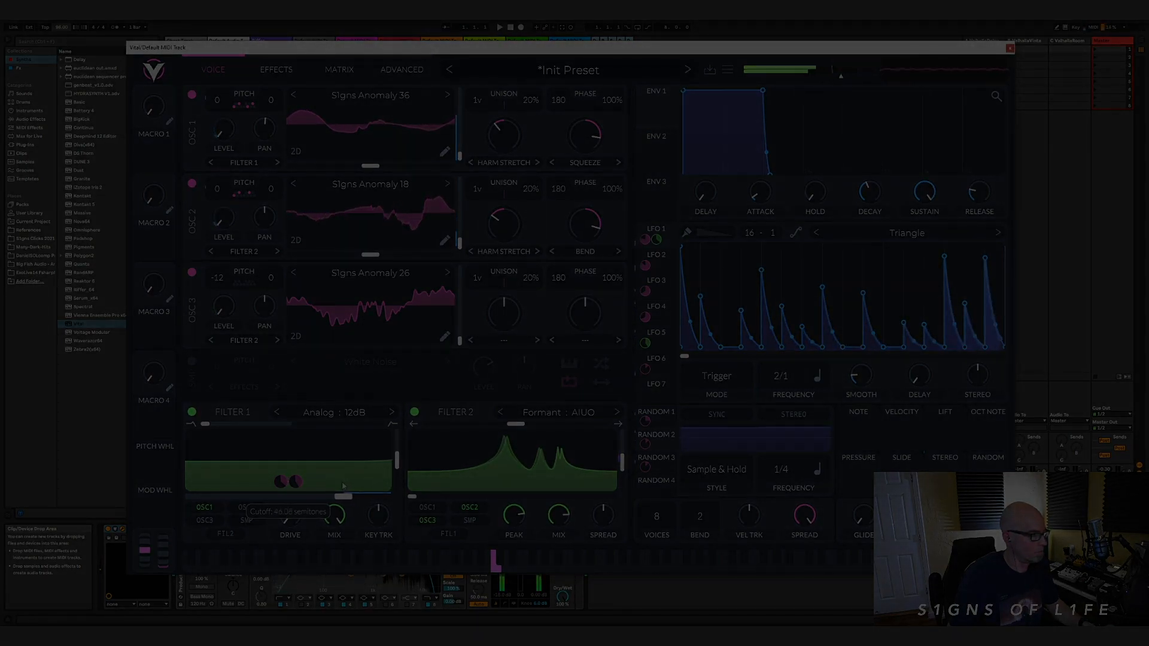
pyautogui.moveTo(281, 496); pyautogui.dragTo(202, 496)
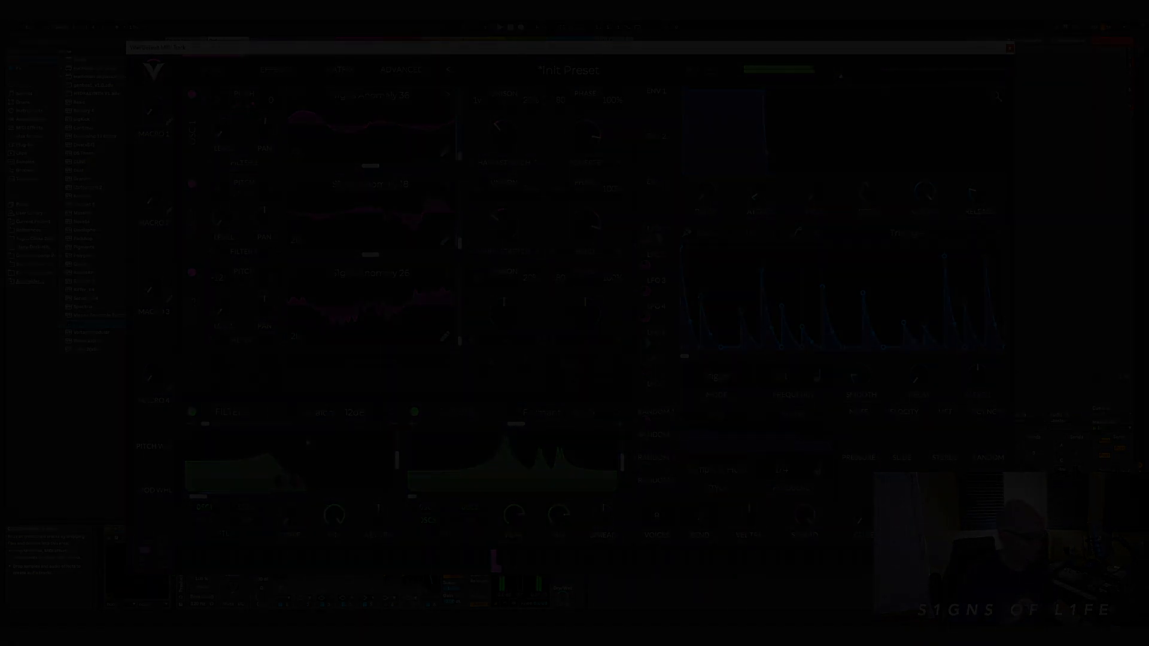